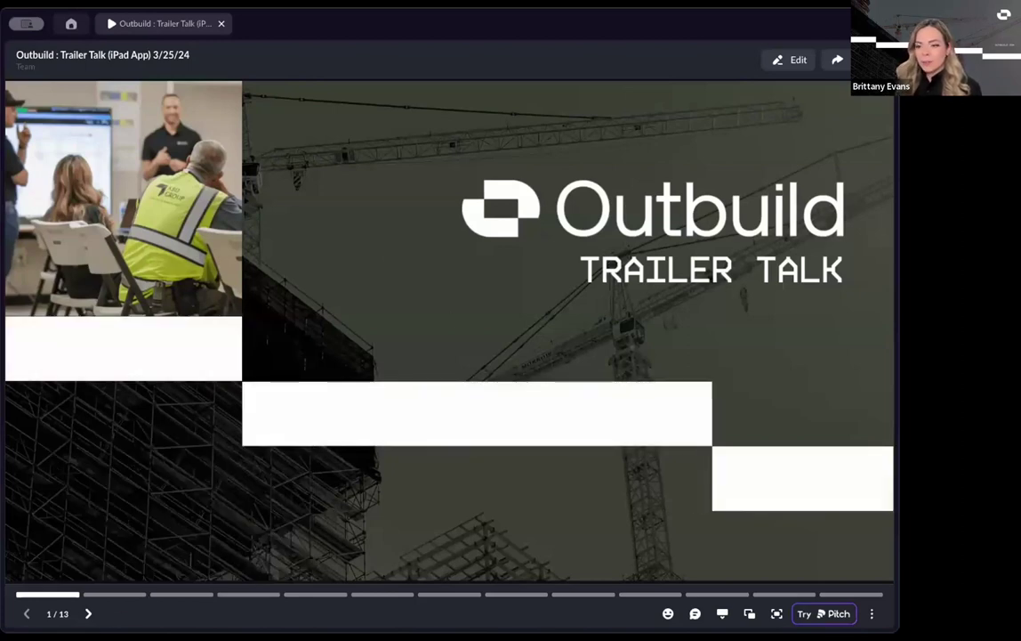
- Advance through the agenda slide, revealing its 45 MINS timeline, to slide 3, Webinar Tools
left_click(88, 614)
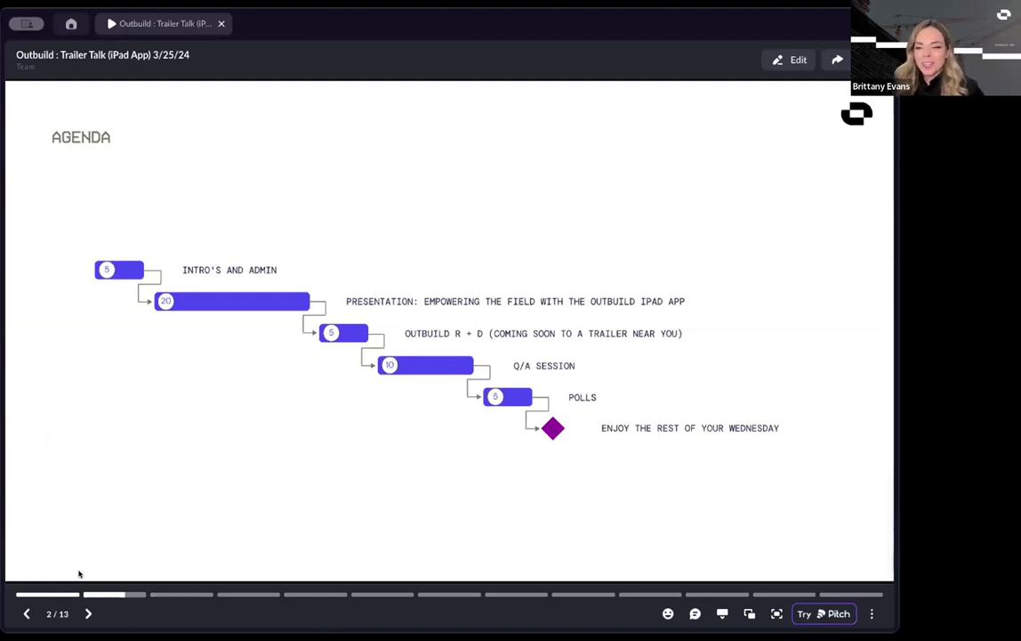
left_click(89, 613)
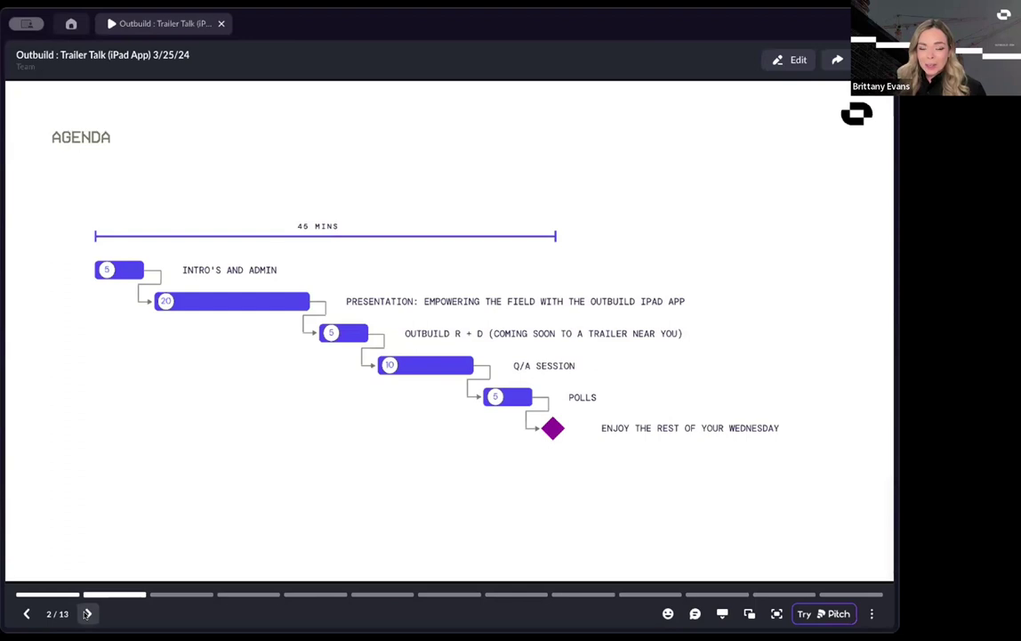
left_click(88, 613)
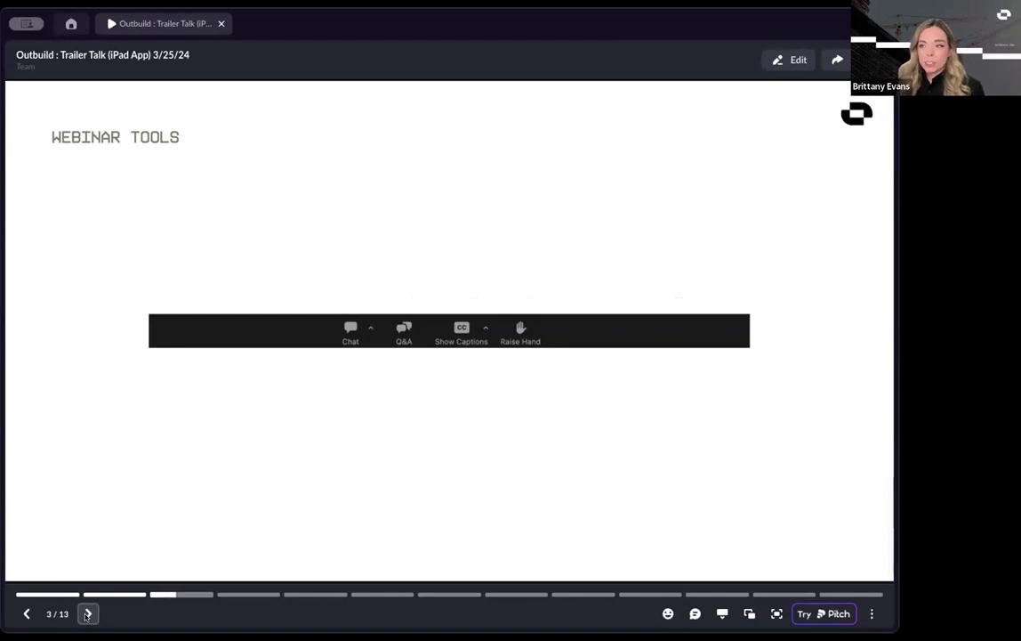
- Build the Chat, Q&A and Raise Hand callouts, then advance to slide 4, Today's Facilitators
left_click(87, 614)
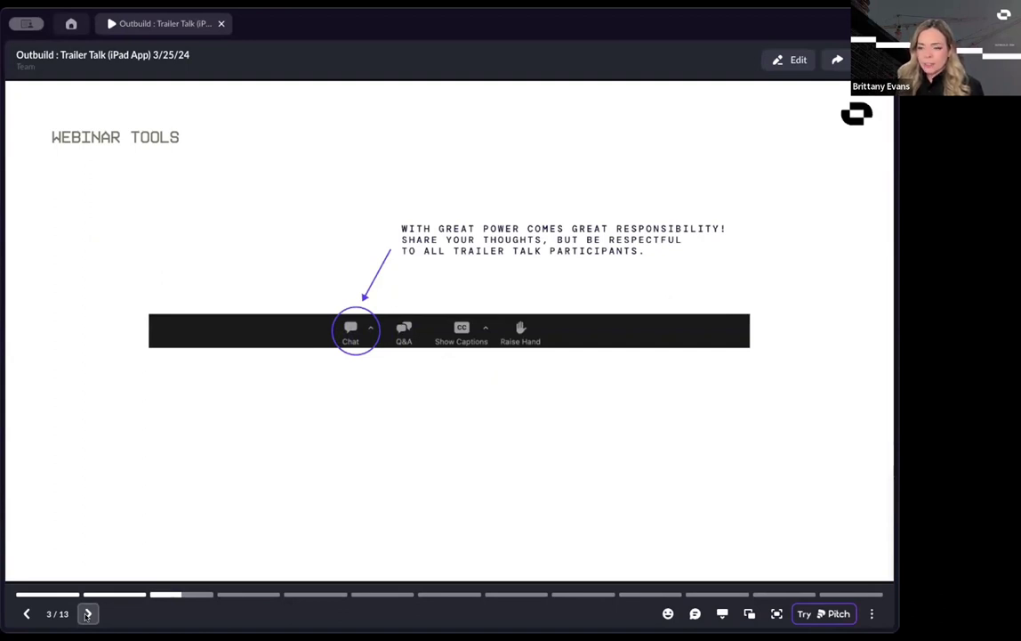
left_click(87, 614)
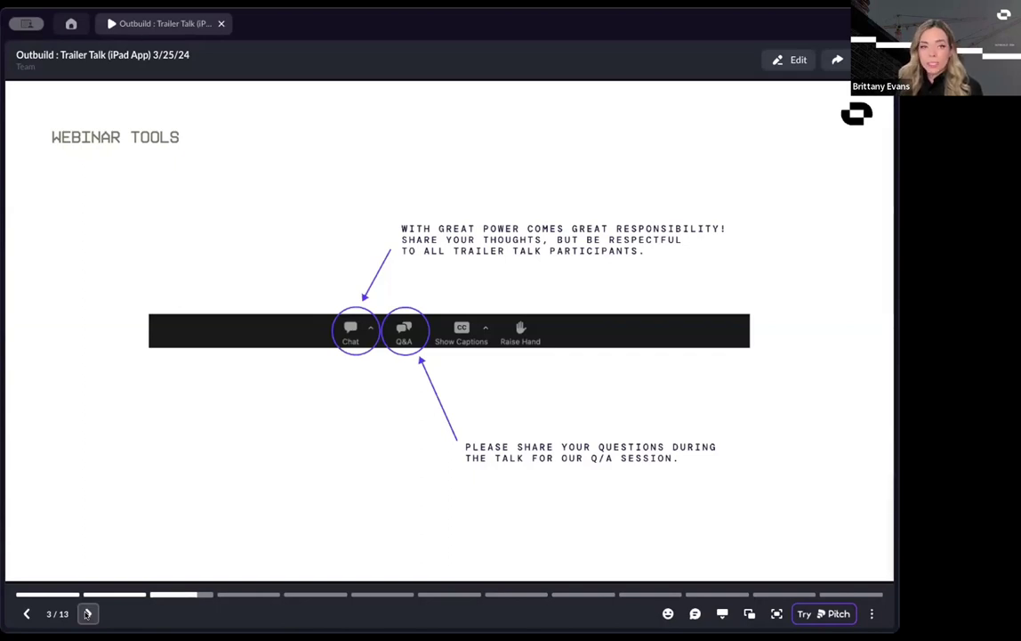
left_click(87, 613)
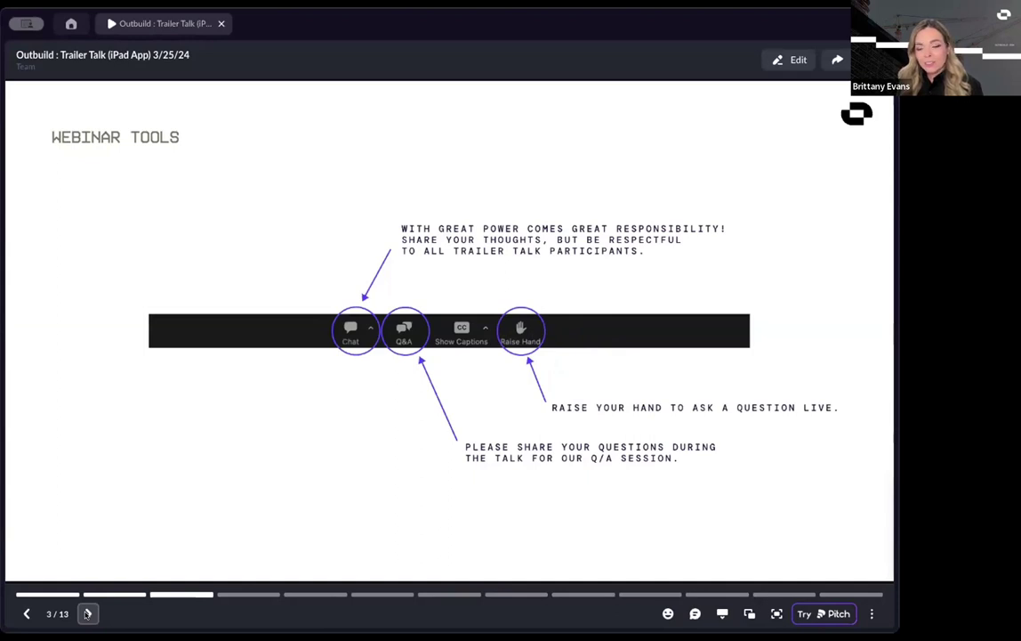
left_click(88, 613)
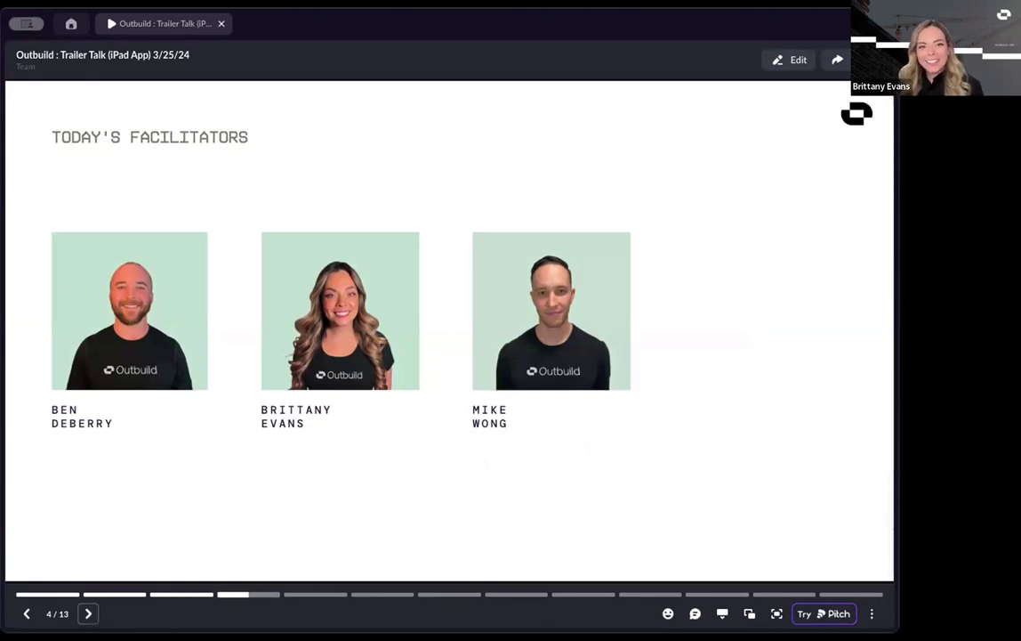
- Add the fourth facilitator's photo and name card to slide 4
left_click(88, 614)
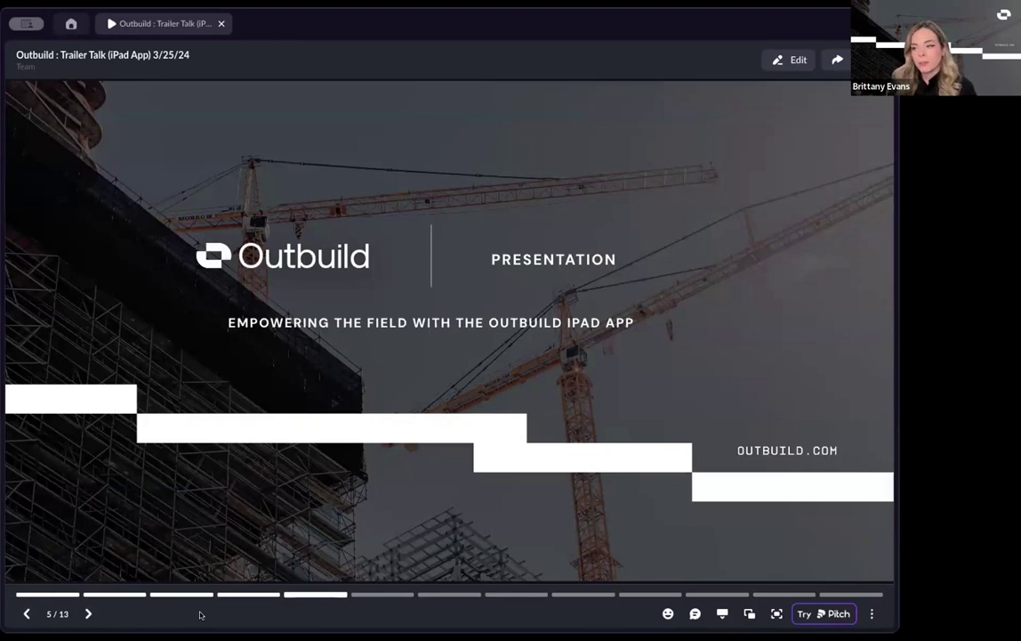
- Advance from the Outbuild title slide to slide 6 of 13, Learning Resources
left_click(89, 614)
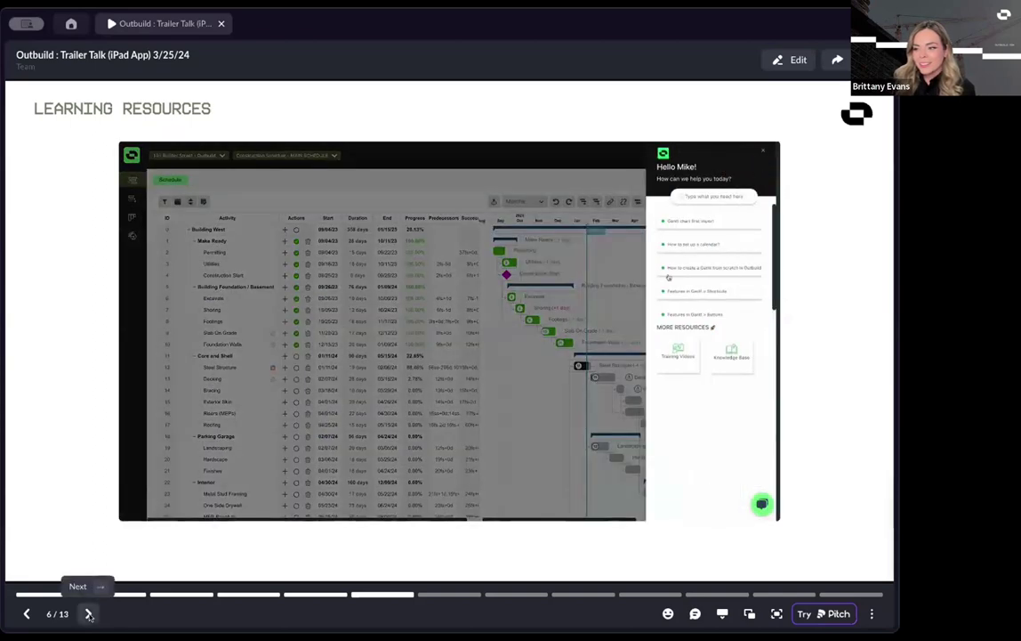
- Advance the deck to slide 7 of 13, the Outbuild iPad App slide
left_click(89, 614)
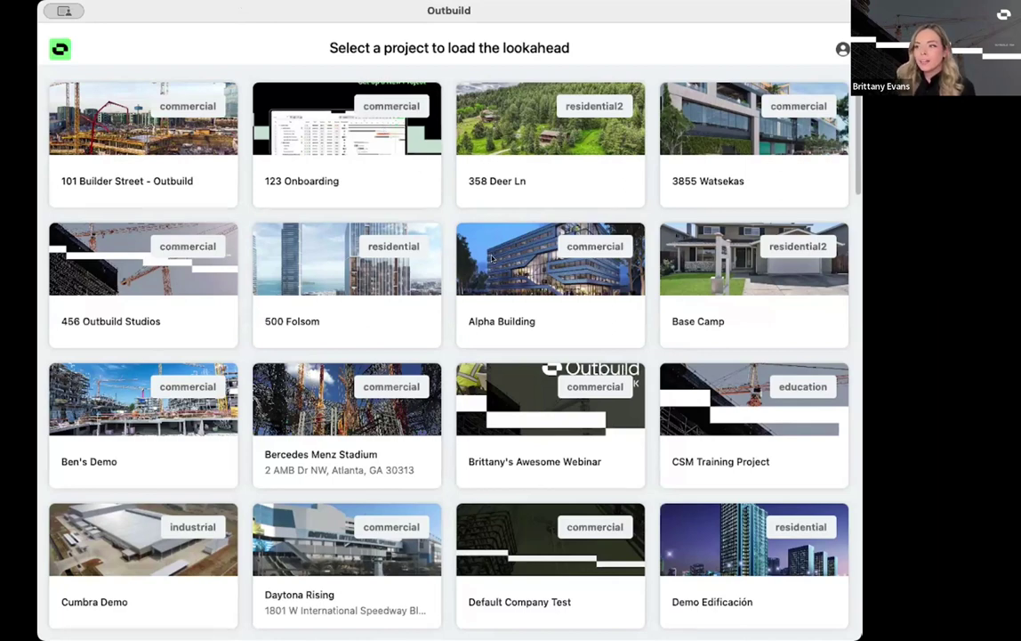
- Scroll the project grid and load the webinar project's Main Schedule lookahead
scroll(593, 346, "down", 1)
scroll(594, 346, "down", 1)
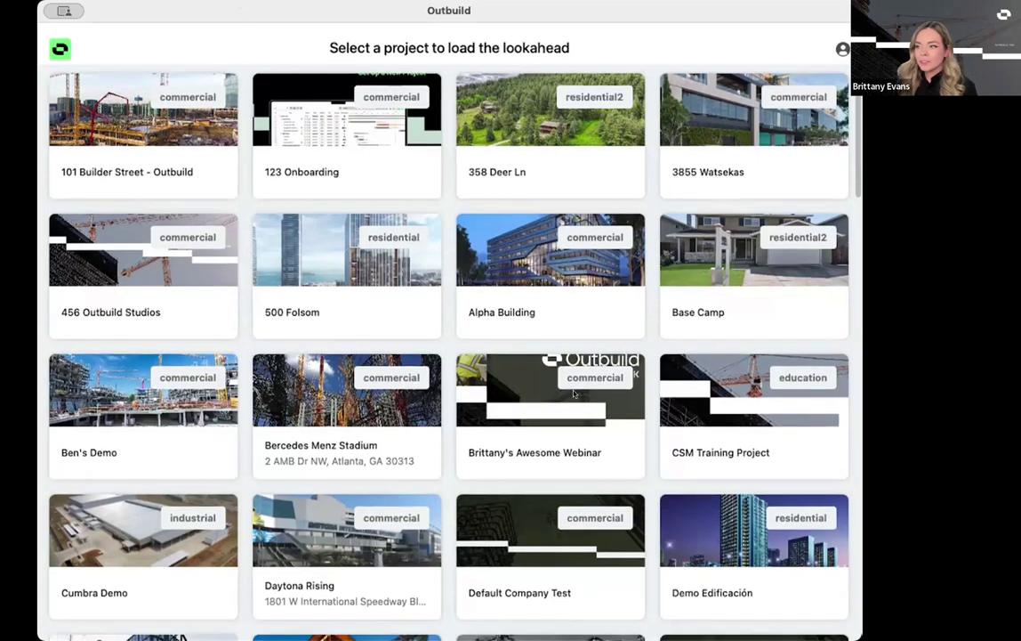
left_click(534, 412)
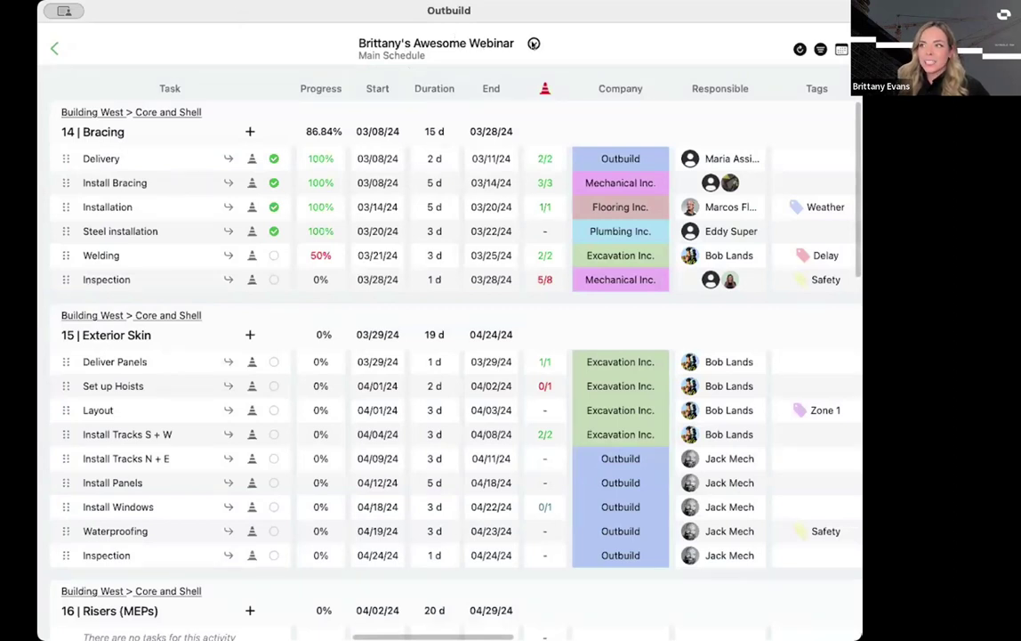
left_click(533, 44)
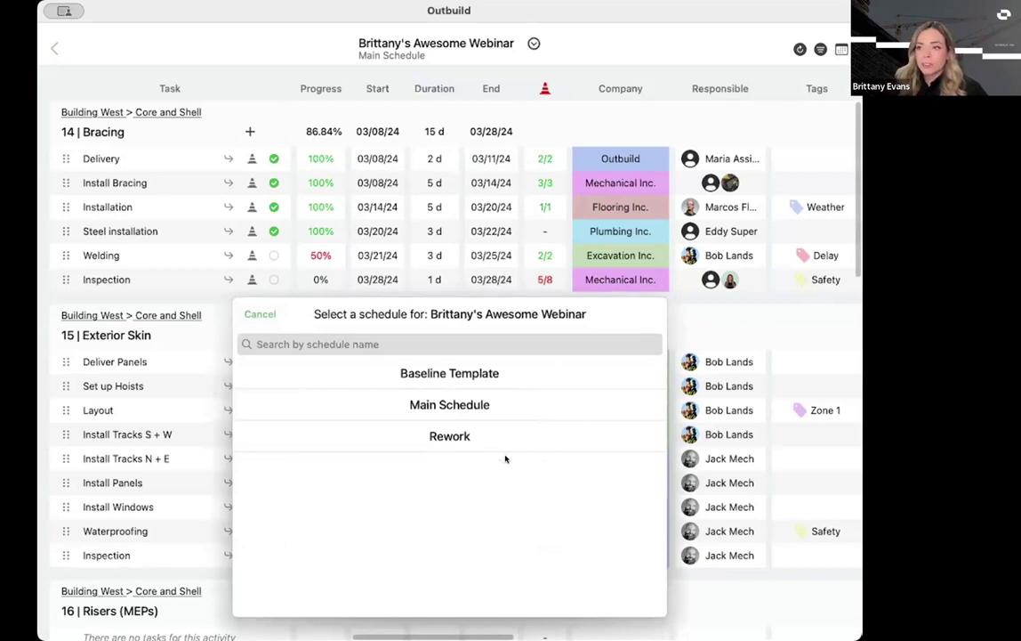
left_click(260, 314)
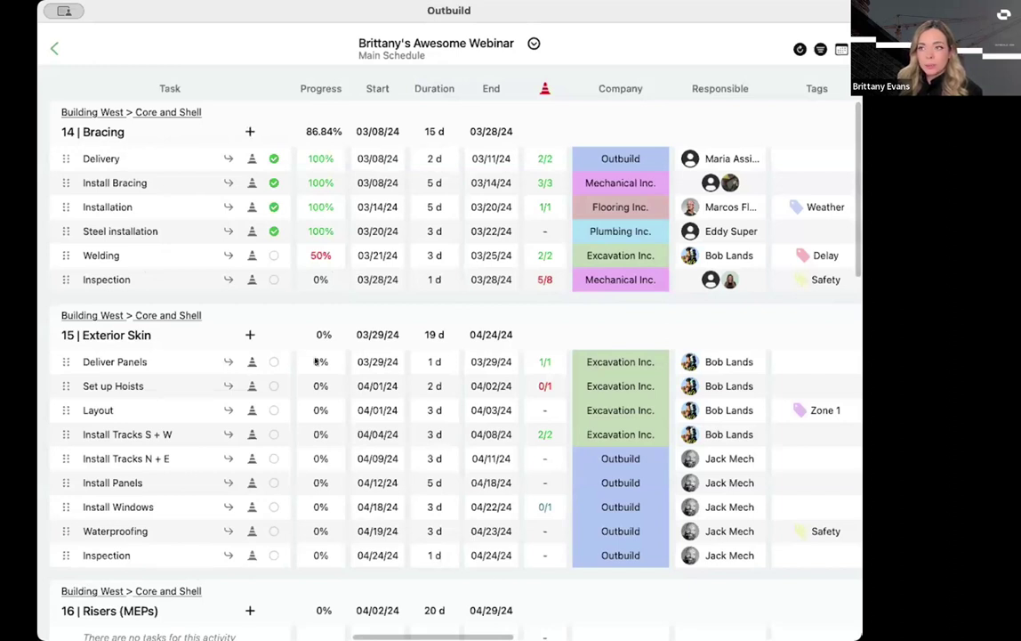
- Start a new Bracing task with a 5-day duration and a March 29 start date
left_click(249, 132)
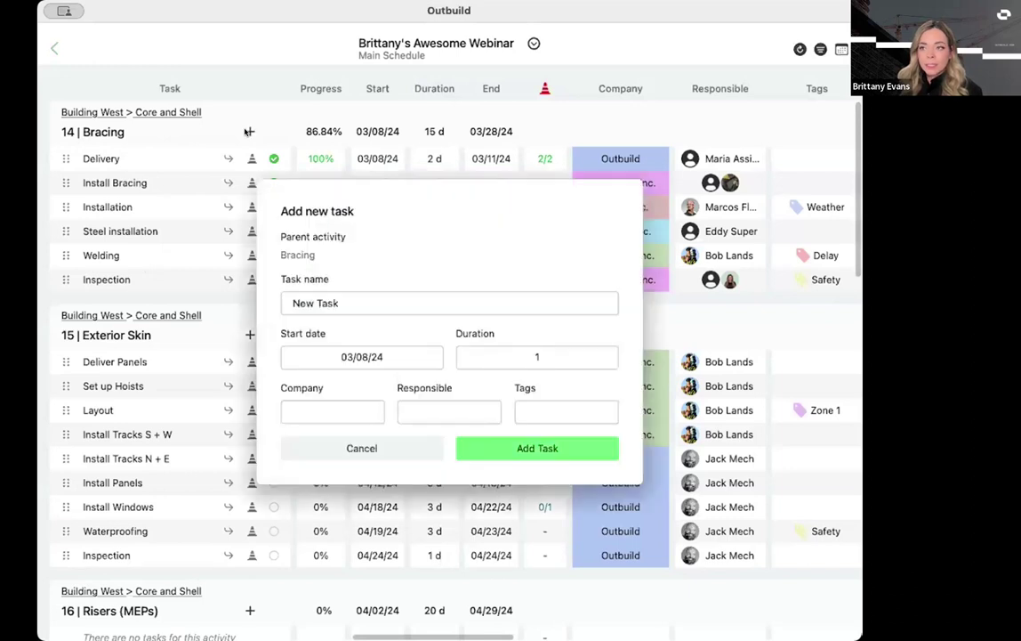
left_click(366, 300)
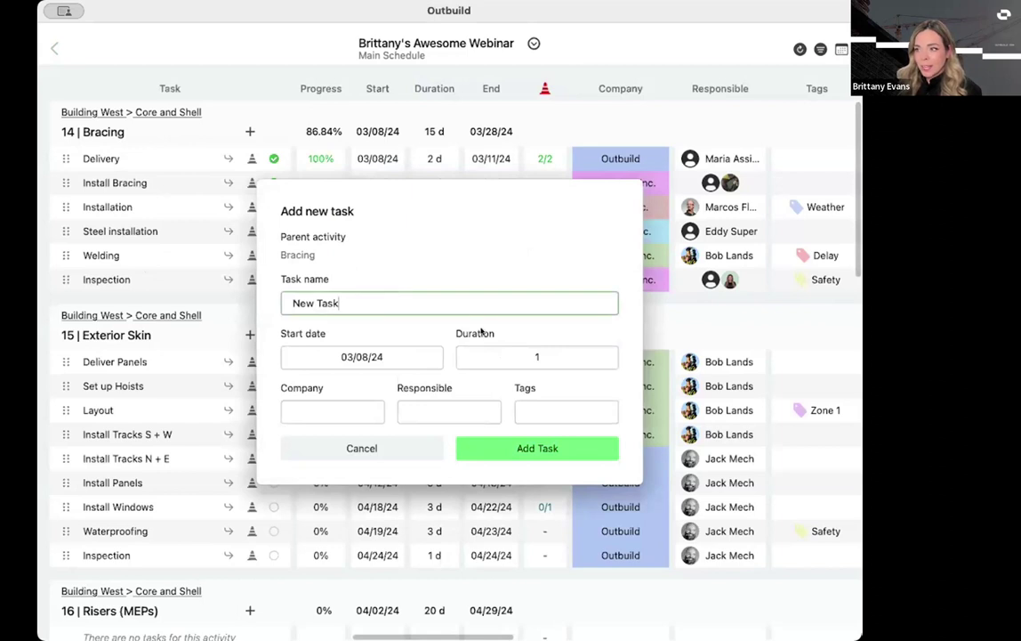
left_click(504, 357)
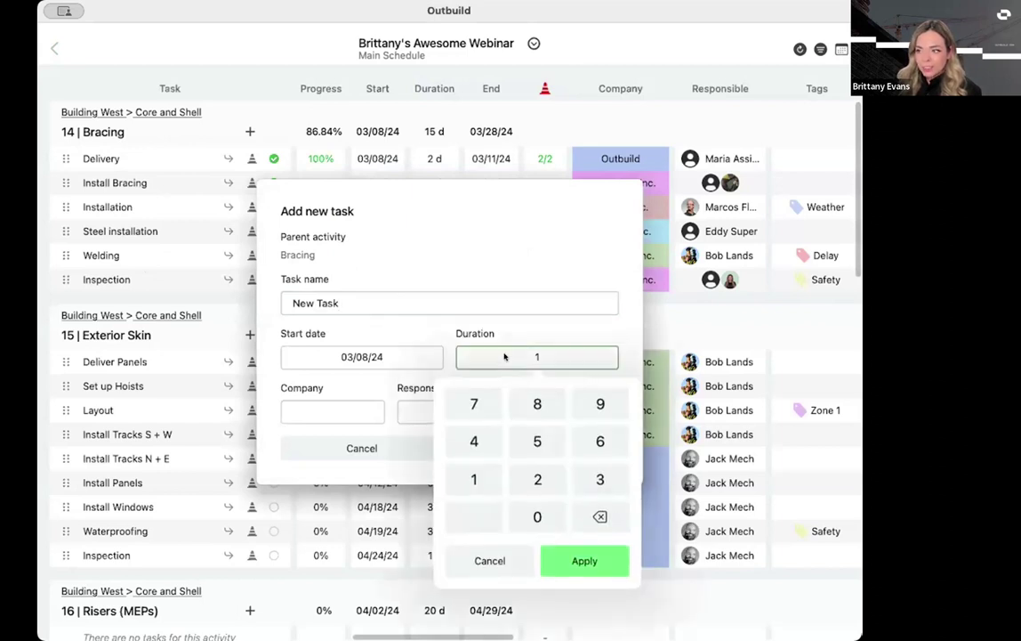
left_click(534, 442)
left_click(579, 556)
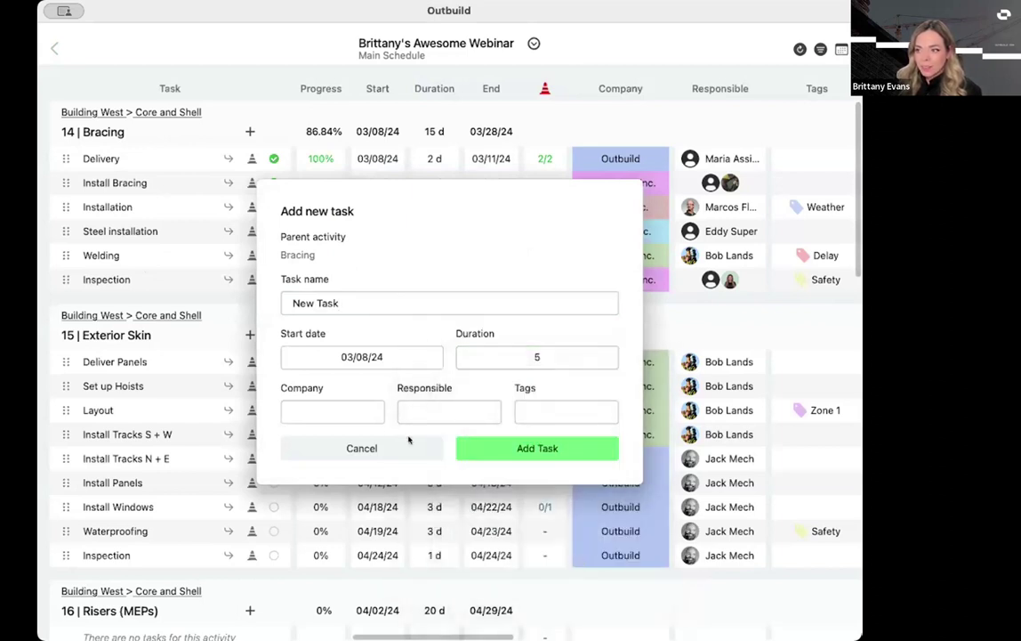
left_click(365, 358)
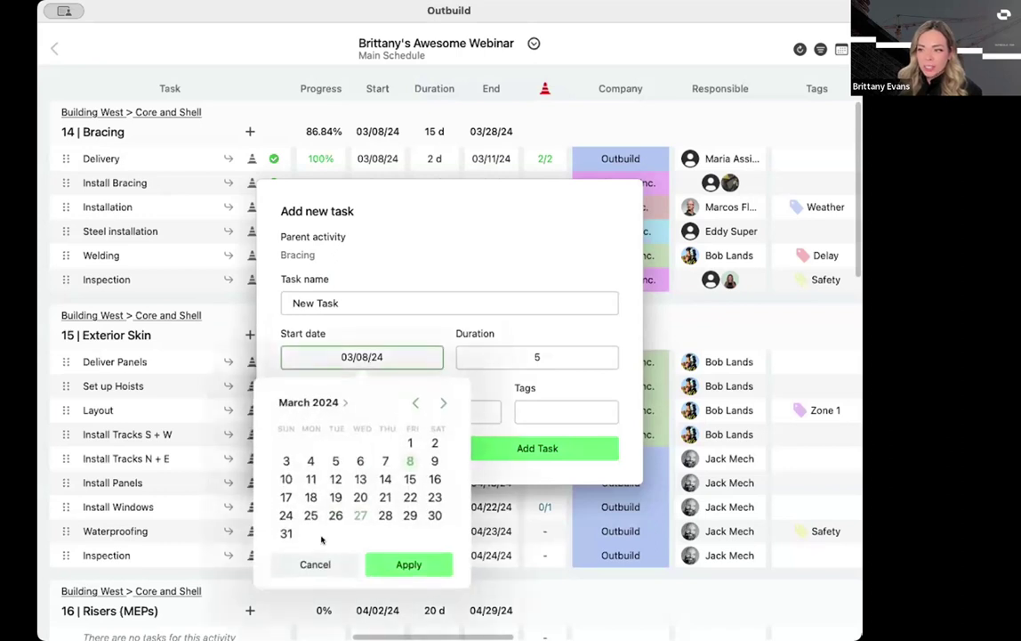
left_click(311, 479)
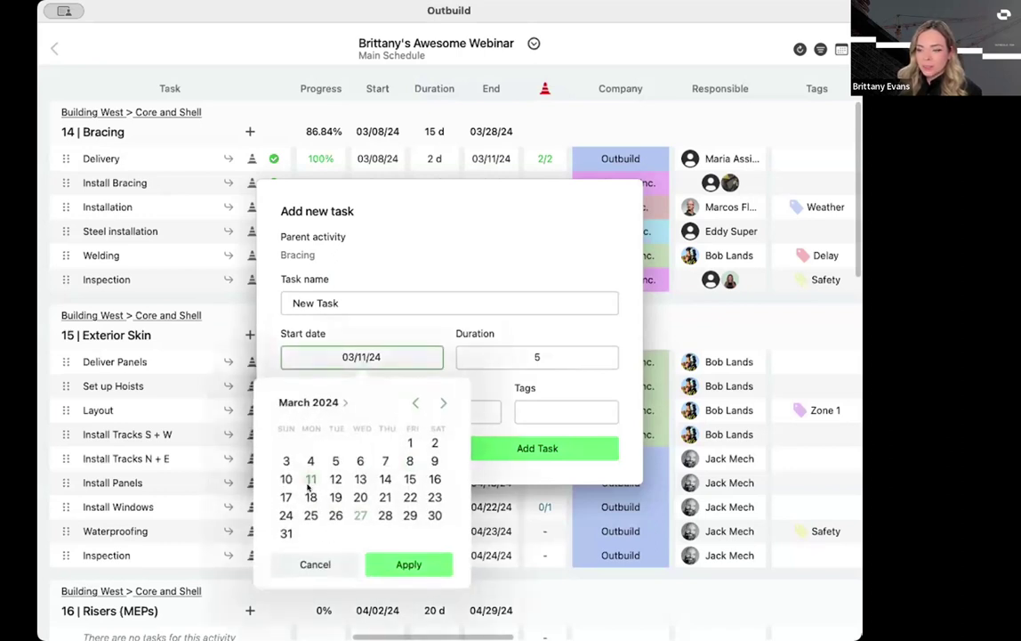
left_click(411, 566)
- Assign the task to Concrete Inc. with a responsible person, tag it Safety, and add it
left_click(355, 409)
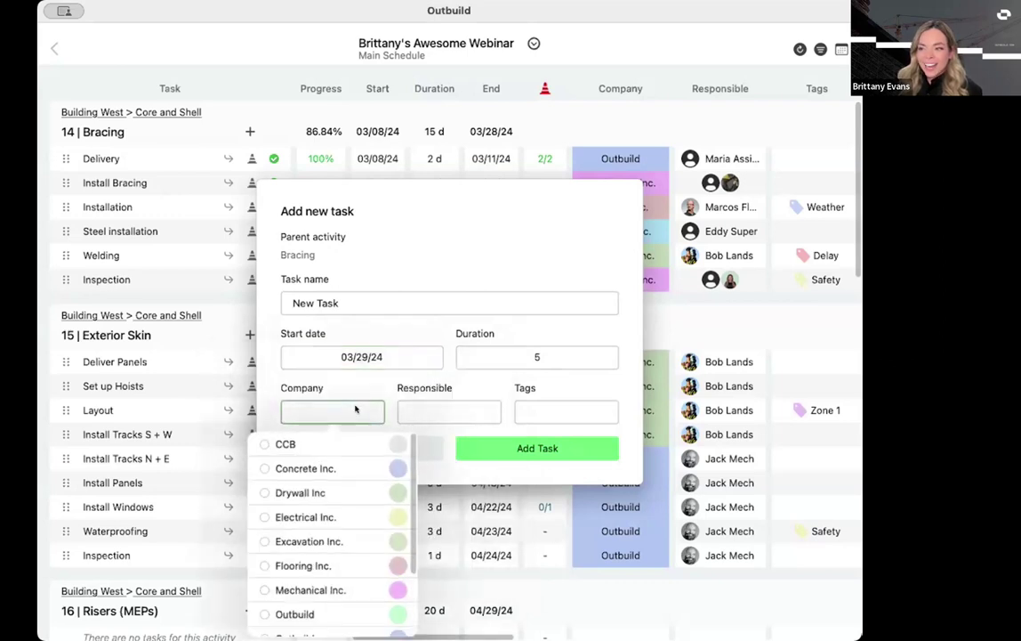
left_click(330, 468)
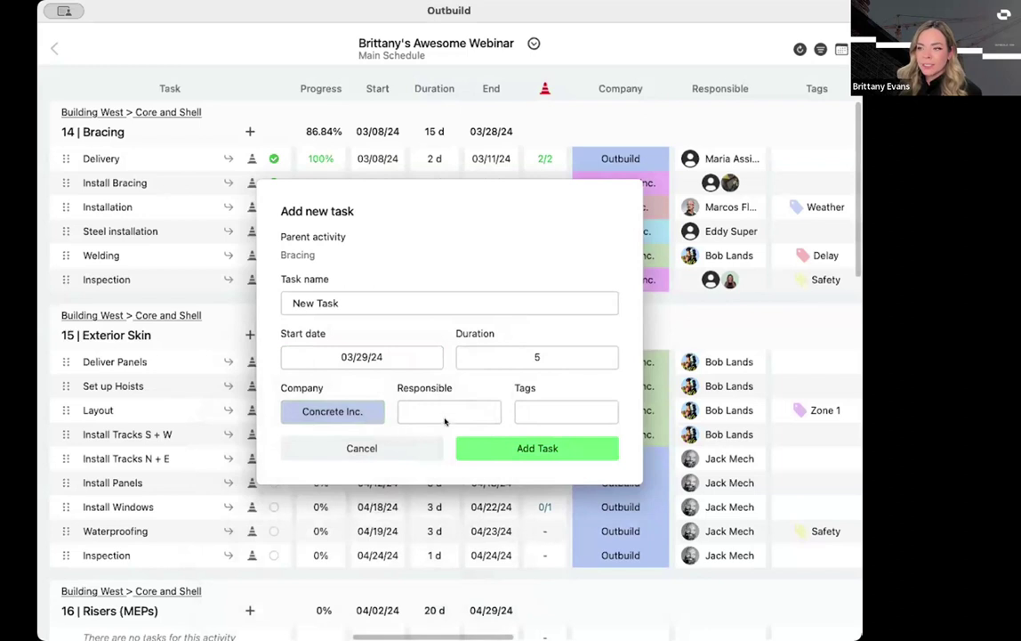
left_click(445, 416)
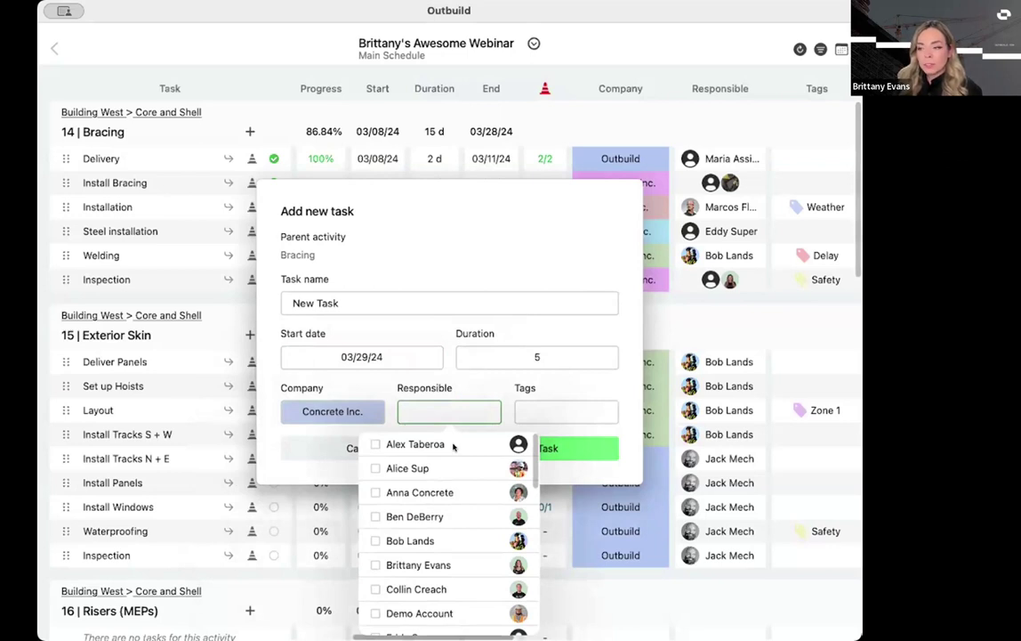
left_click(427, 494)
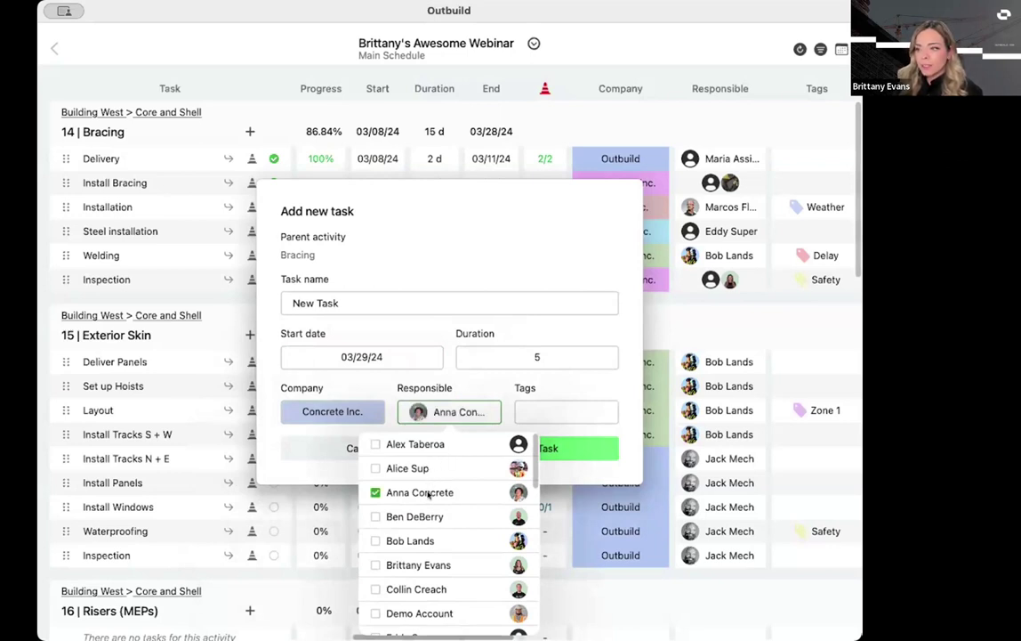
left_click(554, 409)
left_click(554, 408)
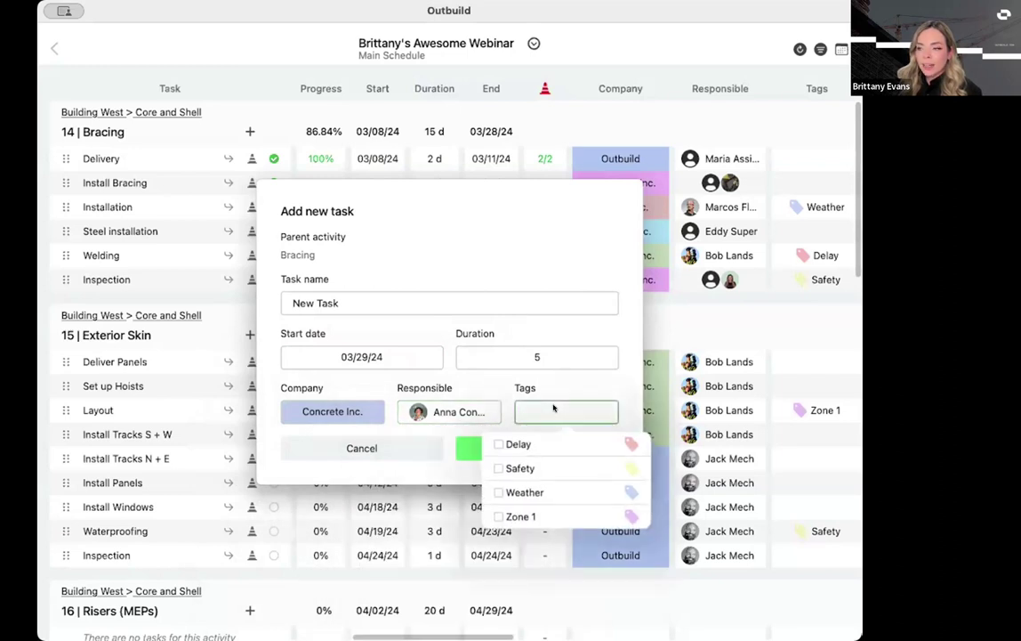
left_click(543, 468)
left_click(574, 387)
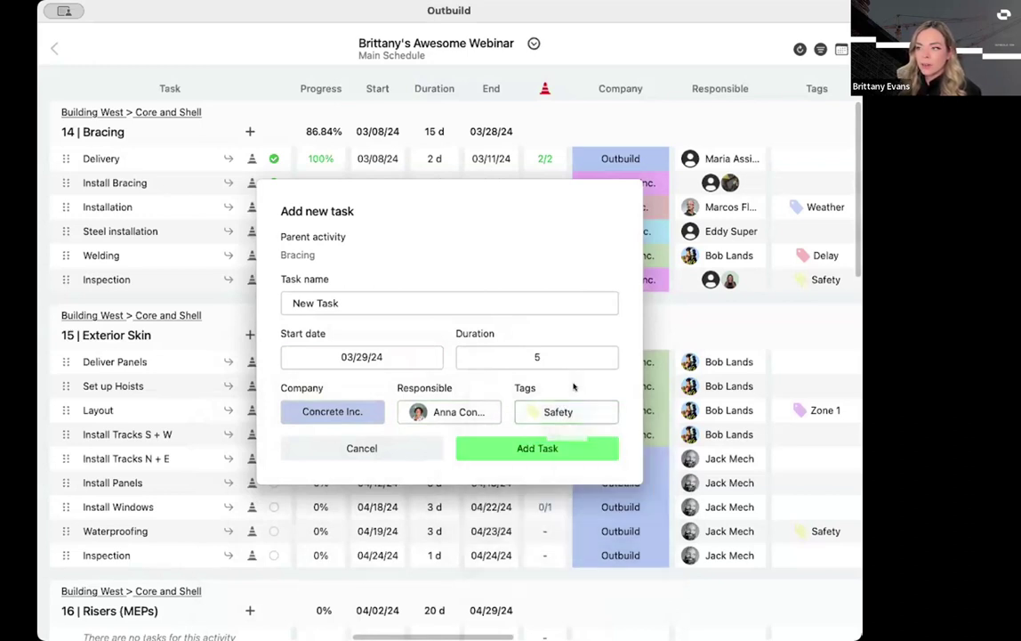
left_click(534, 446)
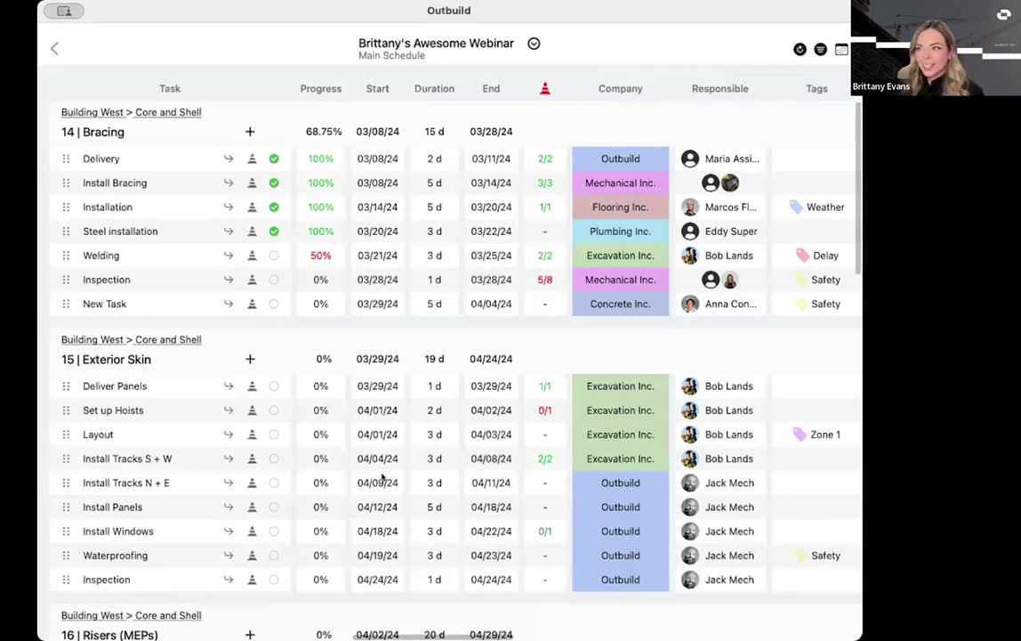
- Scroll the schedule down to bring Exterior Skin and its Deliver Panels row into view
scroll(382, 458, "down", 1)
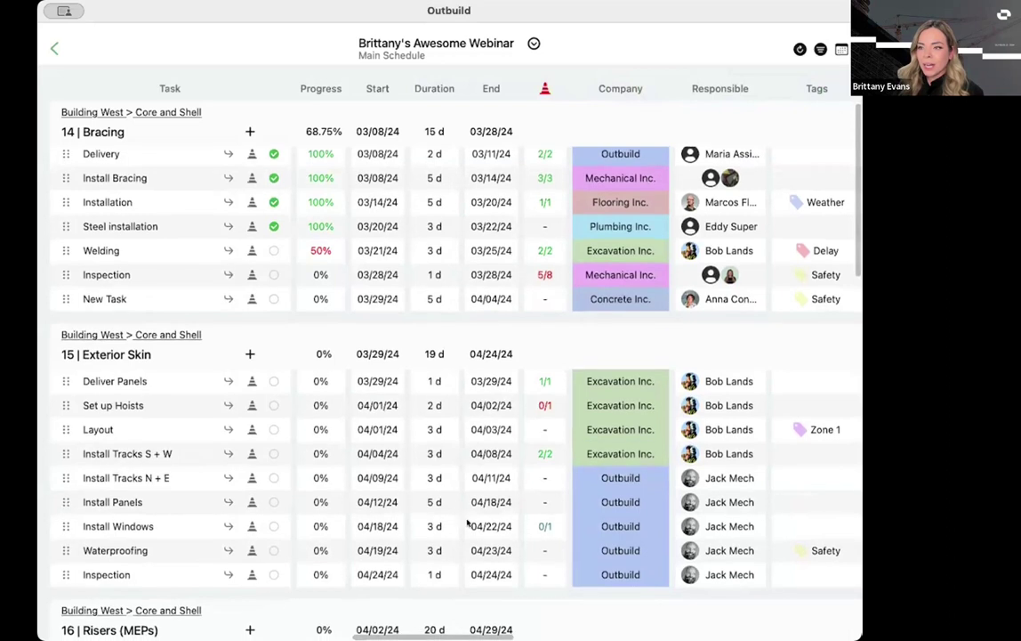
- Start a Deliver Panels roadblock named 'Confirm Delivery' with category Material
left_click(250, 380)
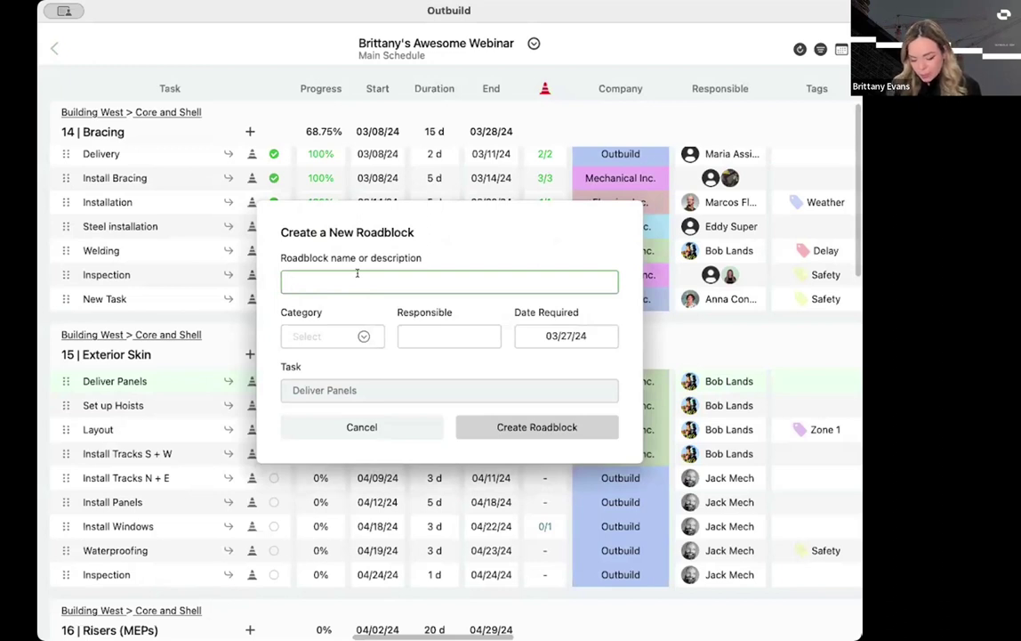
type("Confirm ")
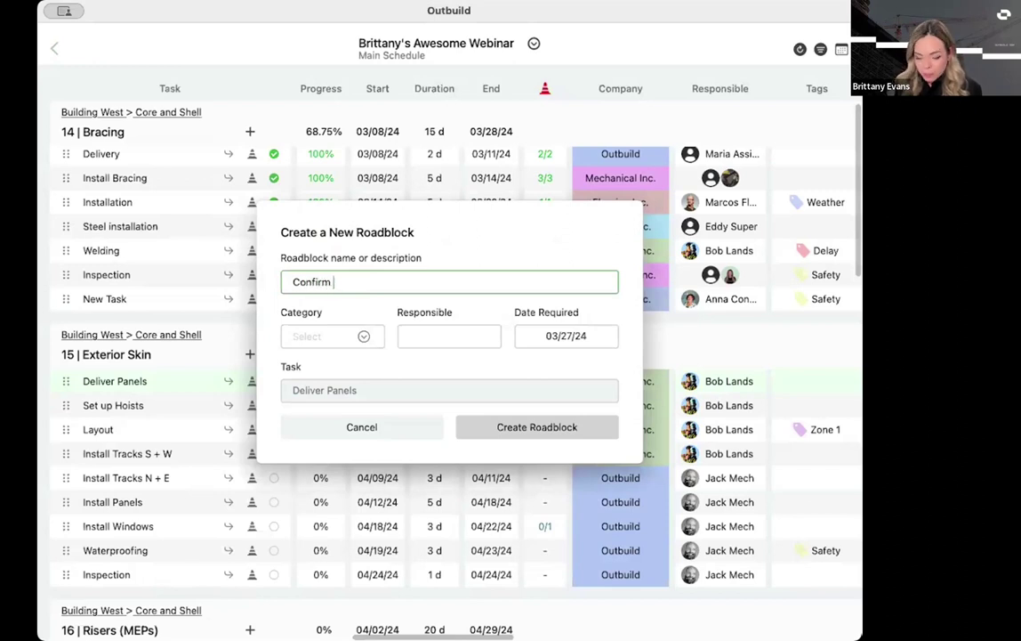
type("Delivery")
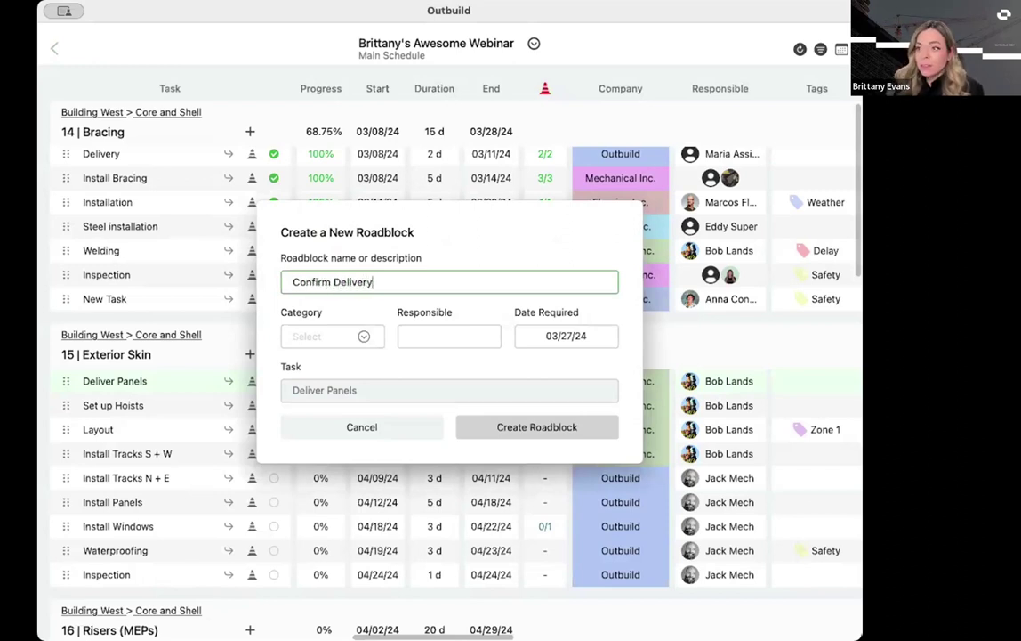
left_click(338, 336)
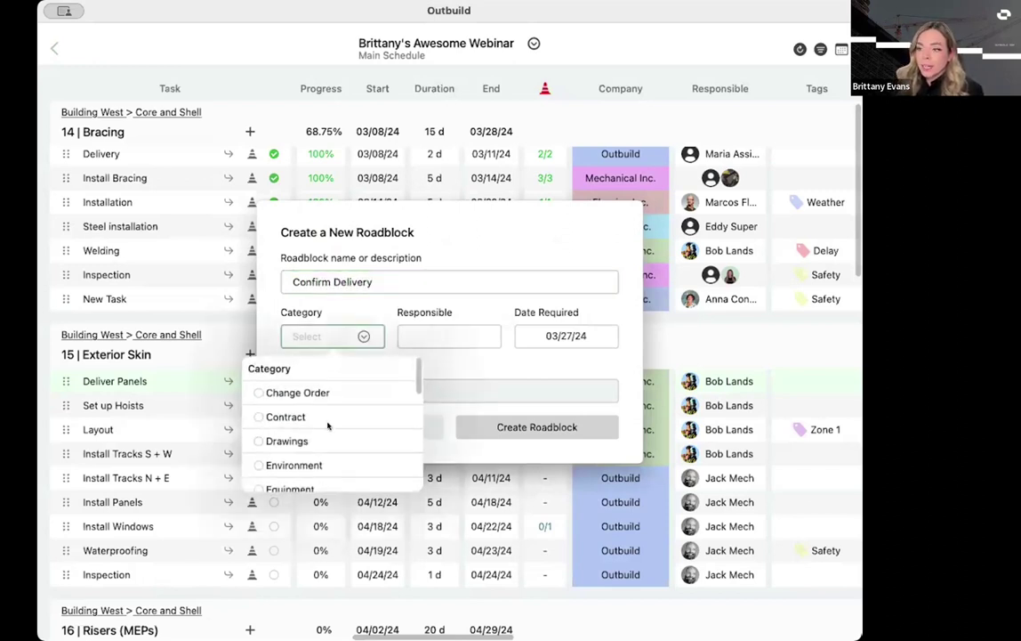
scroll(336, 431, "down", 3)
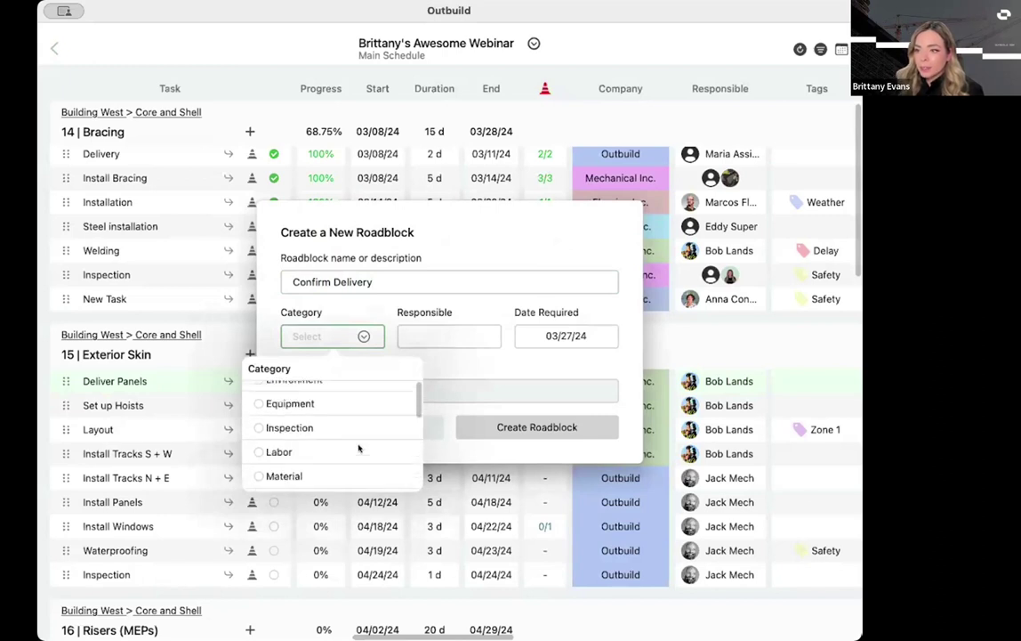
scroll(359, 447, "down", 2)
left_click(319, 434)
- Assign a responsible person and set the roadblock's required date to 03/29/24
left_click(431, 335)
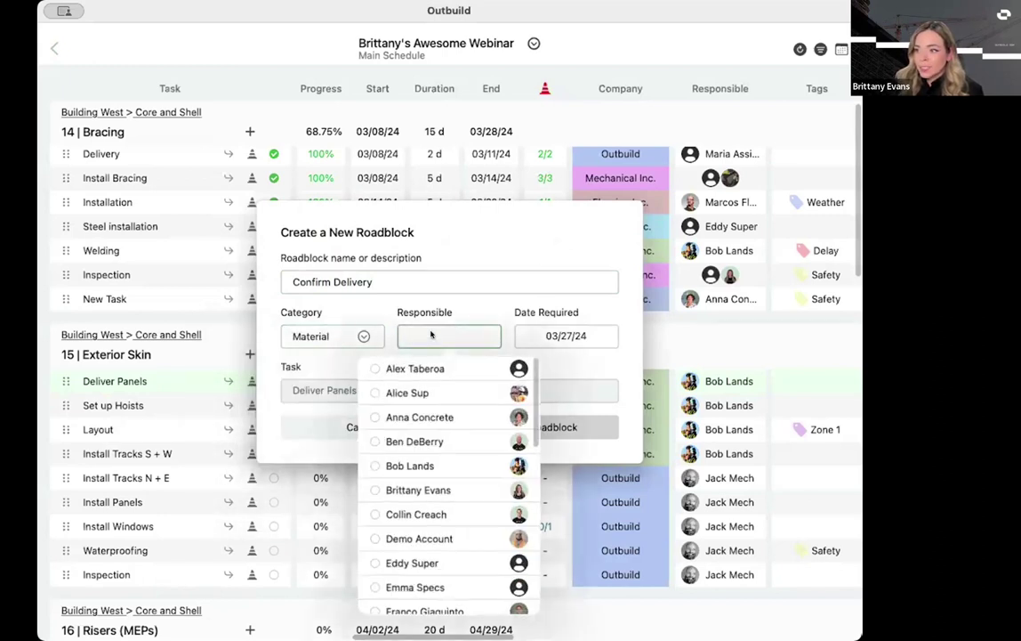
left_click(437, 441)
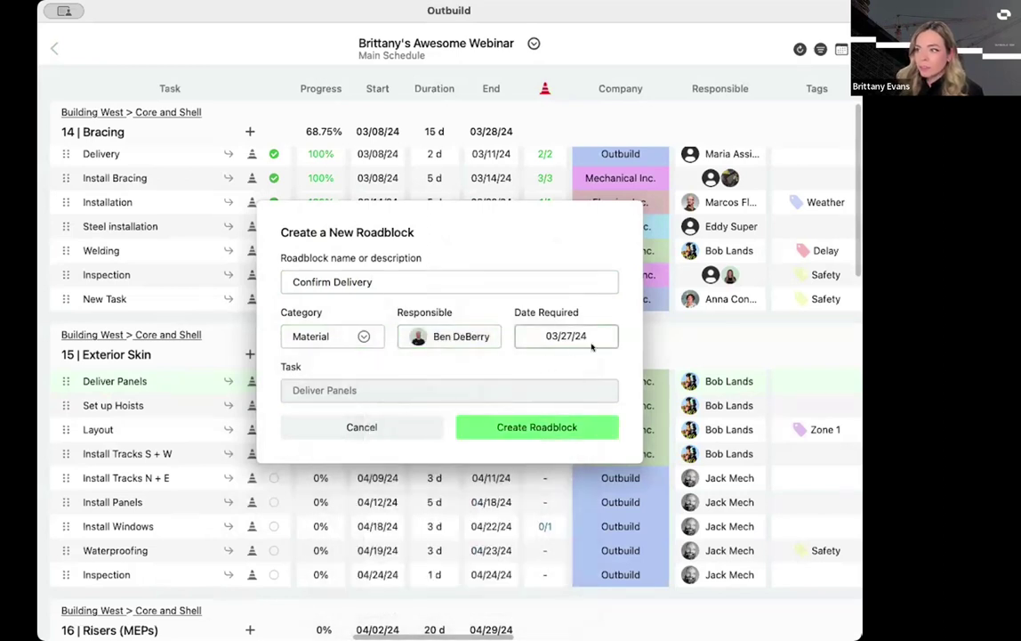
left_click(540, 336)
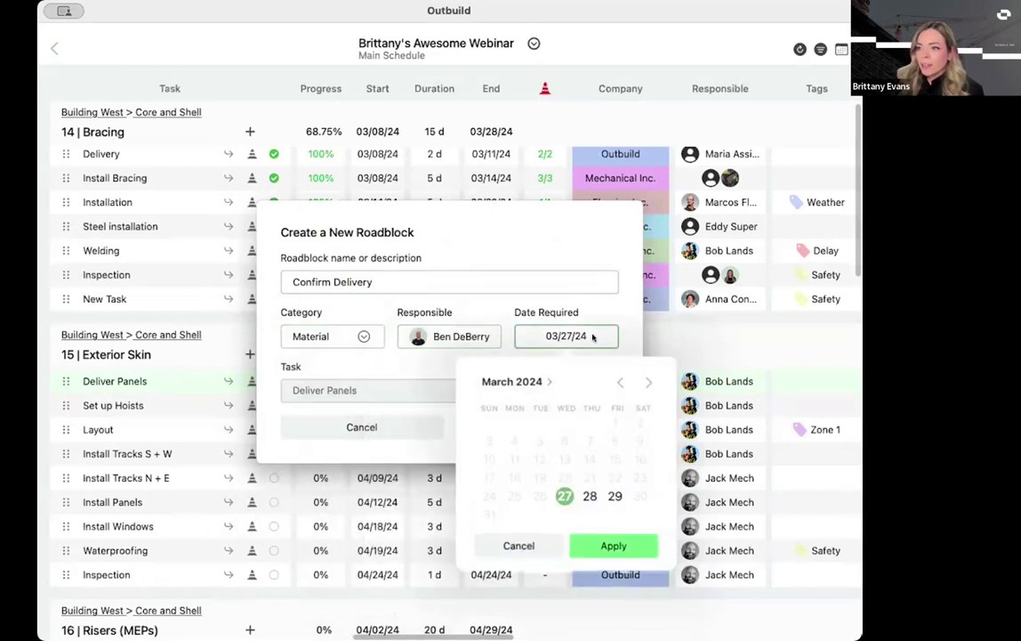
left_click(613, 493)
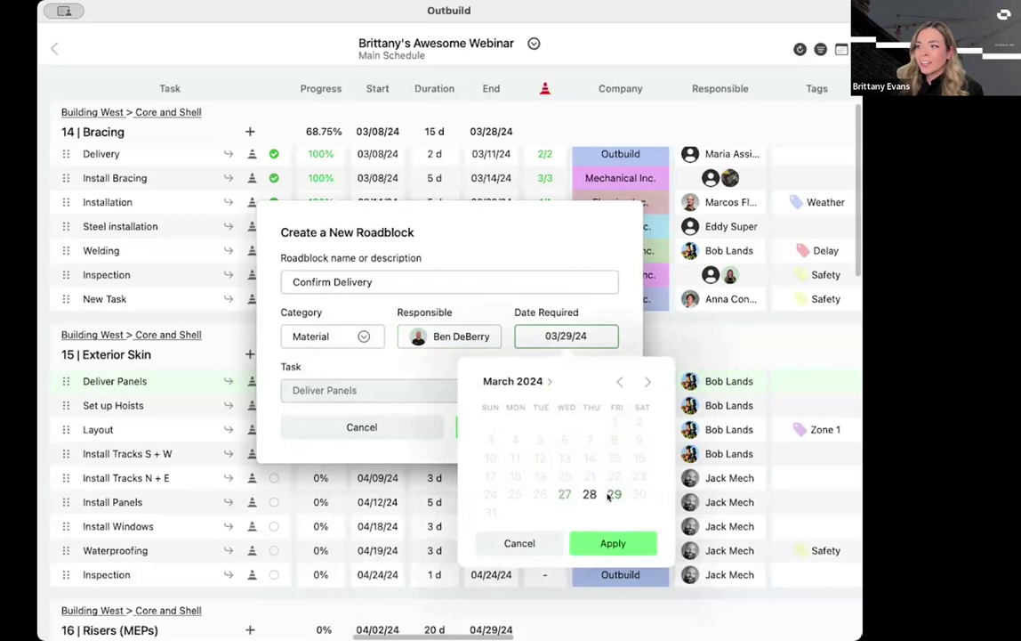
left_click(635, 548)
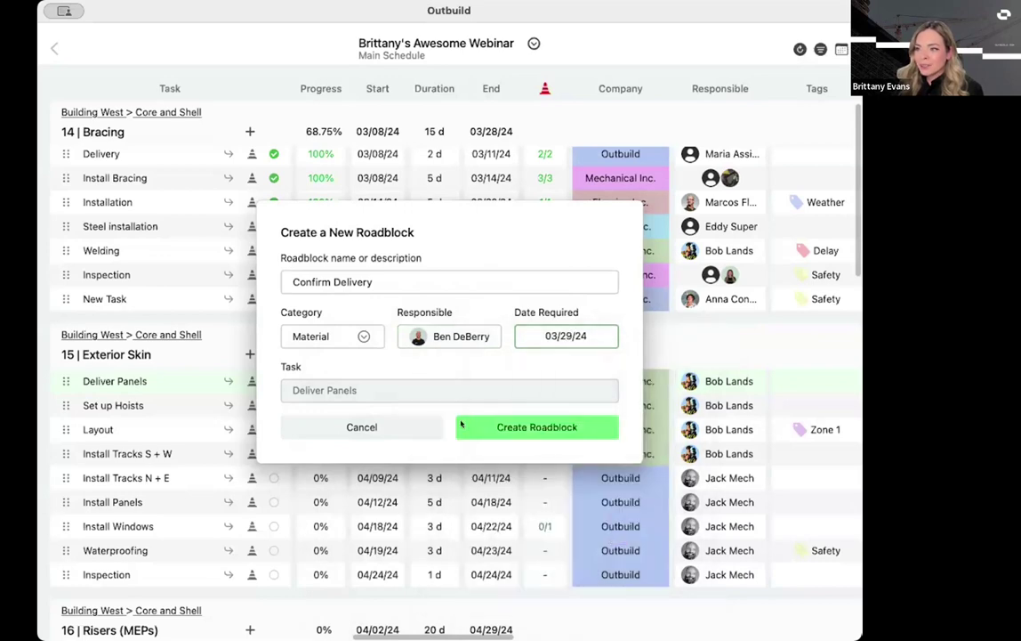
- Save the Confirm Delivery roadblock, bringing Deliver Panels' roadblock count to 1/2
left_click(509, 427)
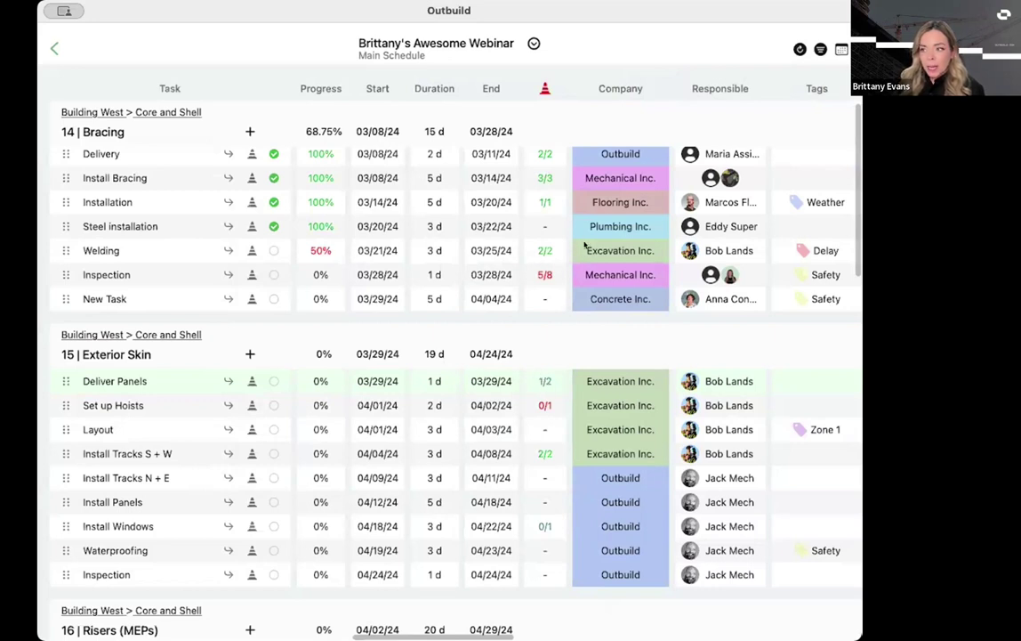
- Show the Deliver Panels roadblocks and assign Confirm Delivery to another responsible person, keeping its 03/29/24 date
left_click(545, 382)
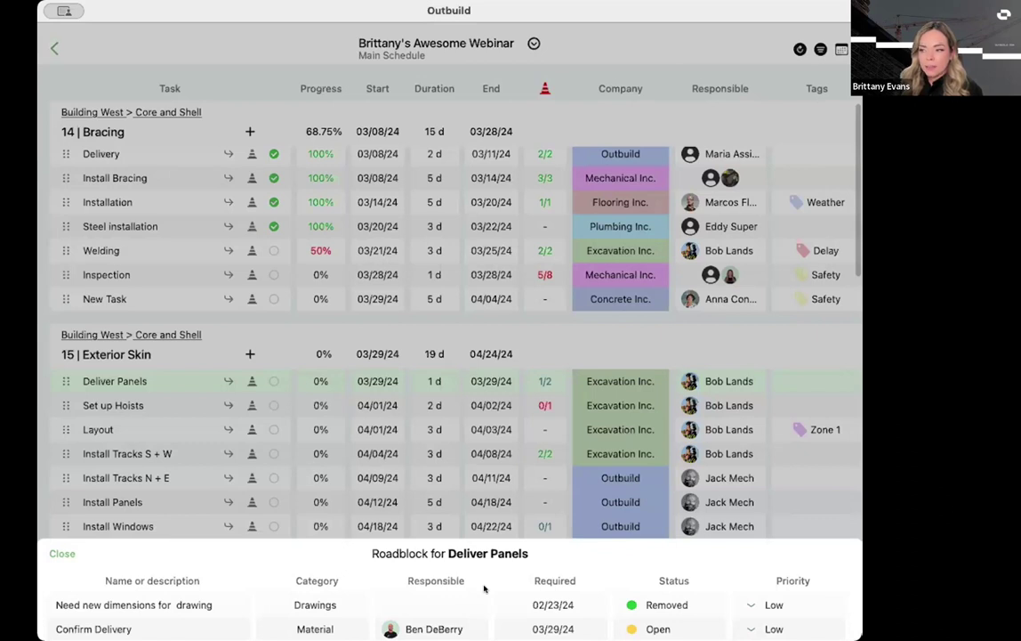
left_click(146, 628)
left_click(358, 370)
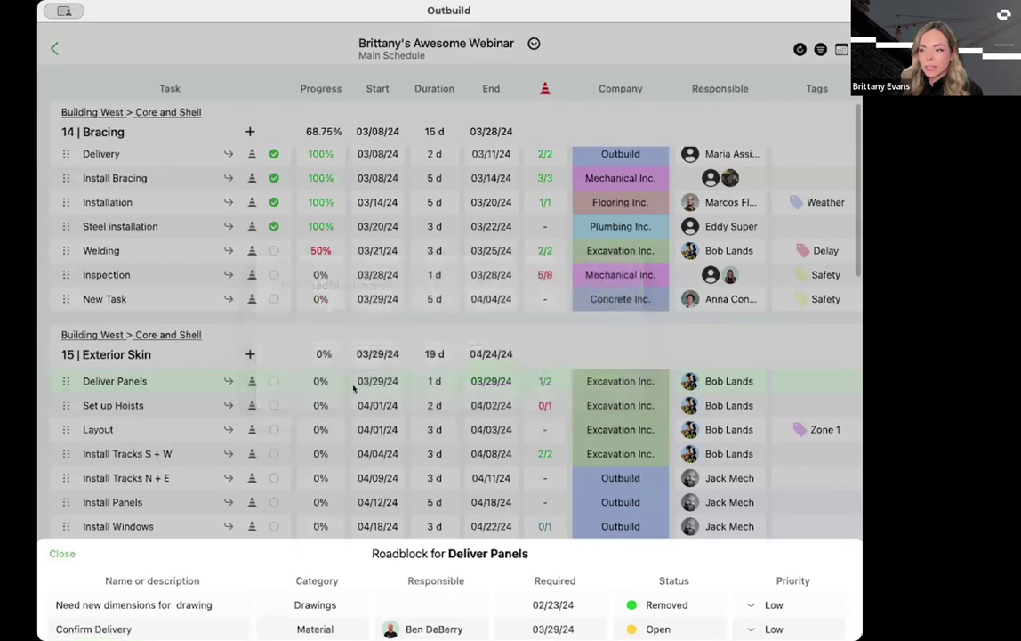
left_click(456, 628)
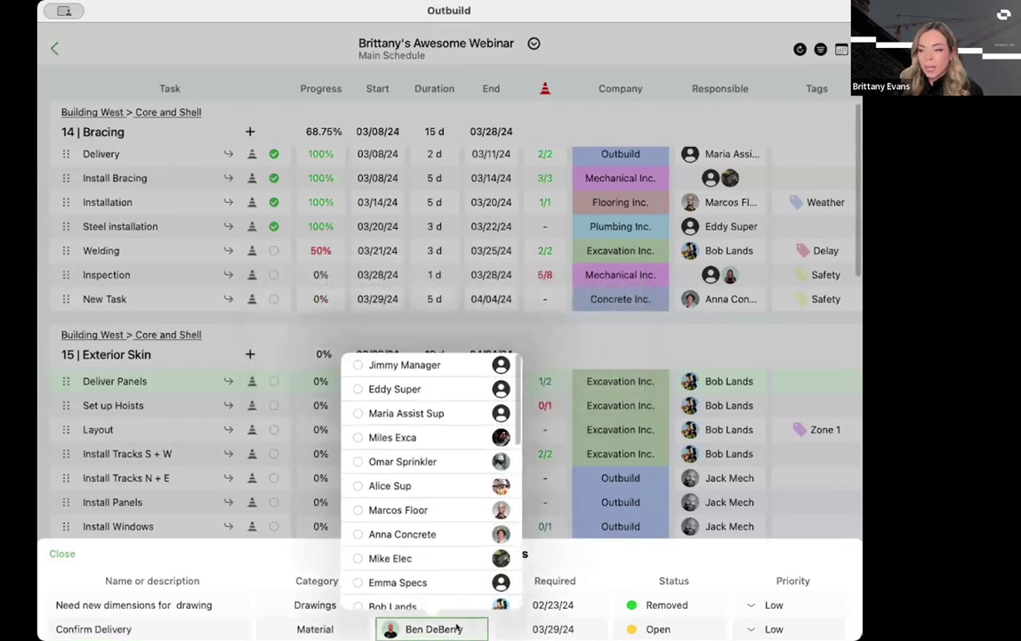
left_click(417, 511)
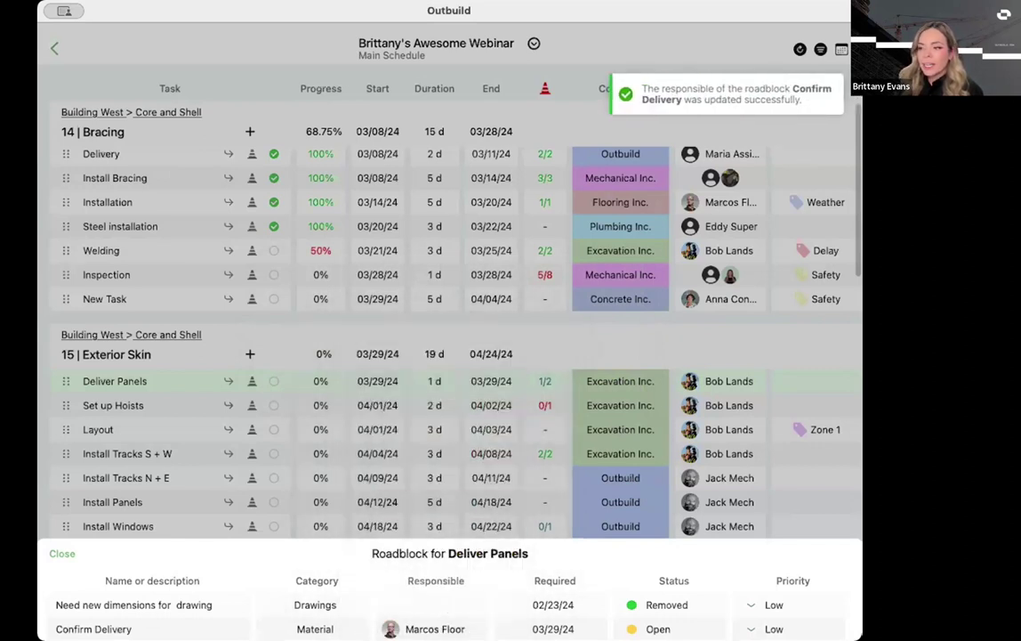
left_click(552, 628)
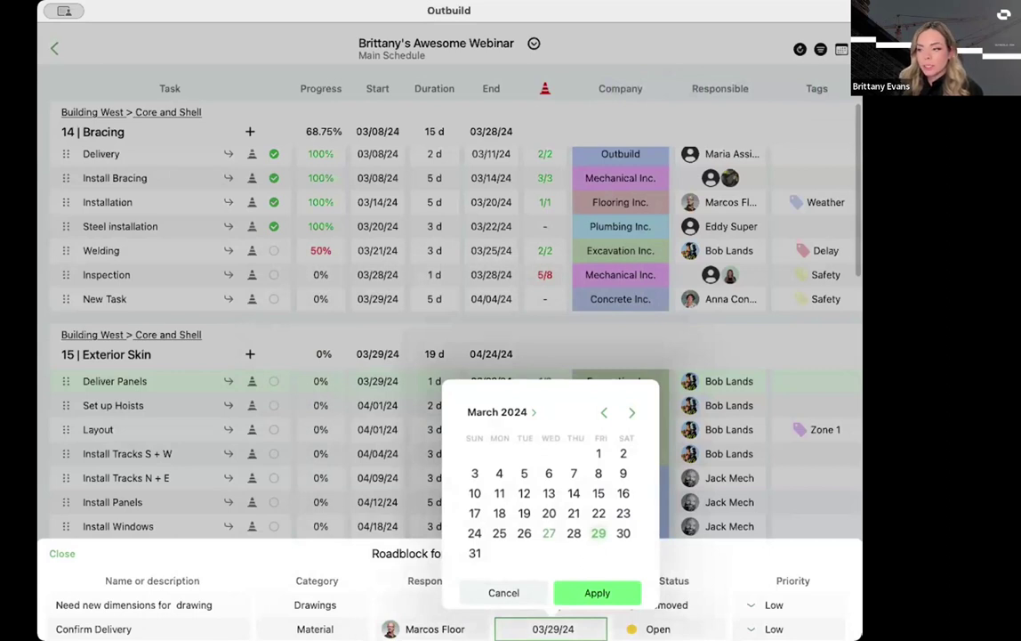
left_click(503, 591)
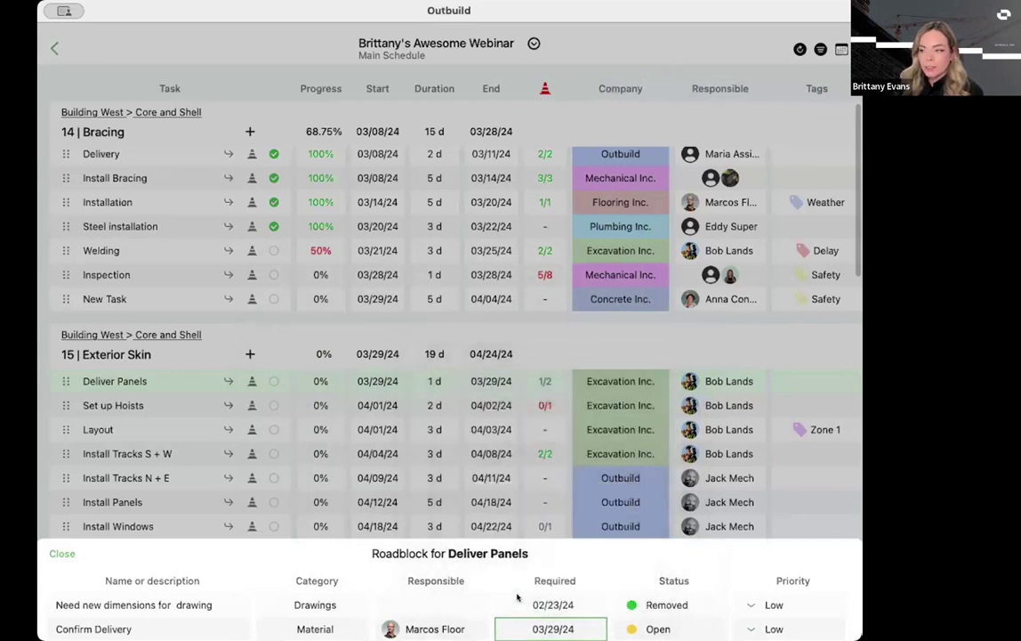
- Change Confirm Delivery's status from Open to Removed, resolving both Deliver Panels roadblocks
left_click(678, 626)
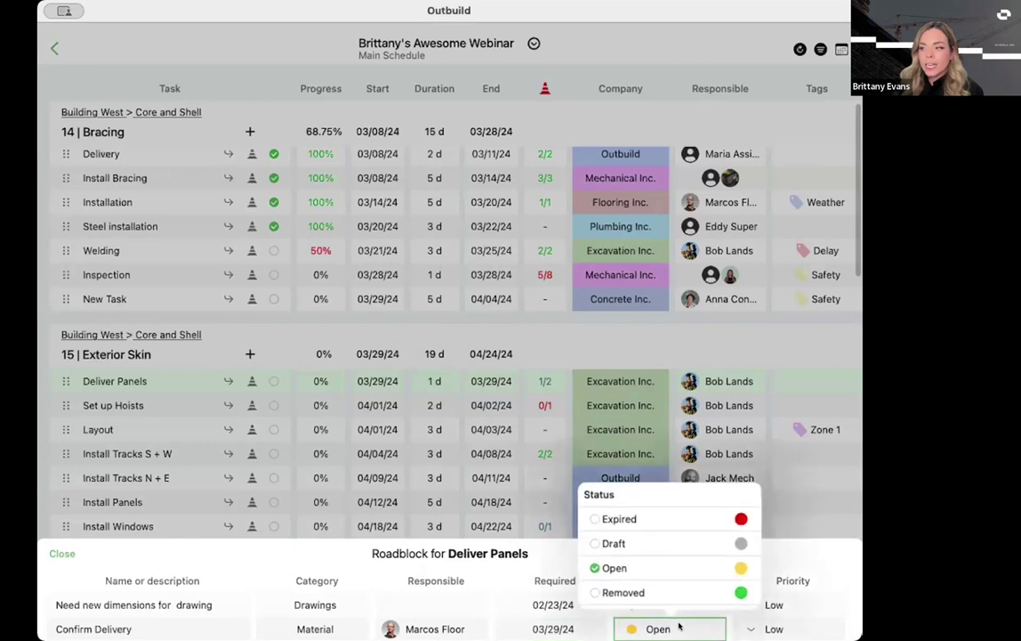
left_click(620, 592)
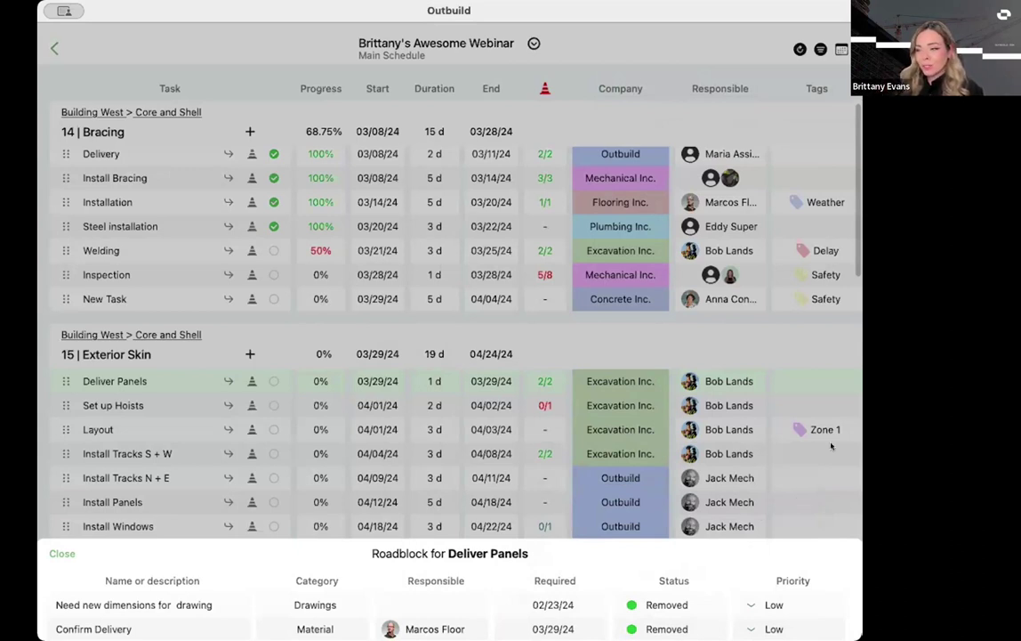
left_click(795, 351)
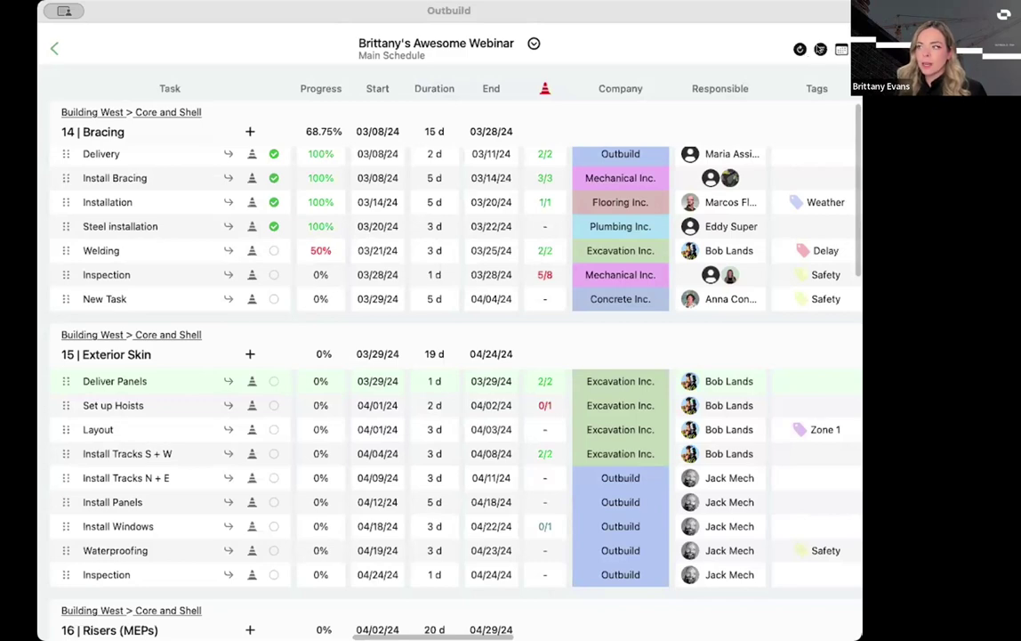
left_click(820, 49)
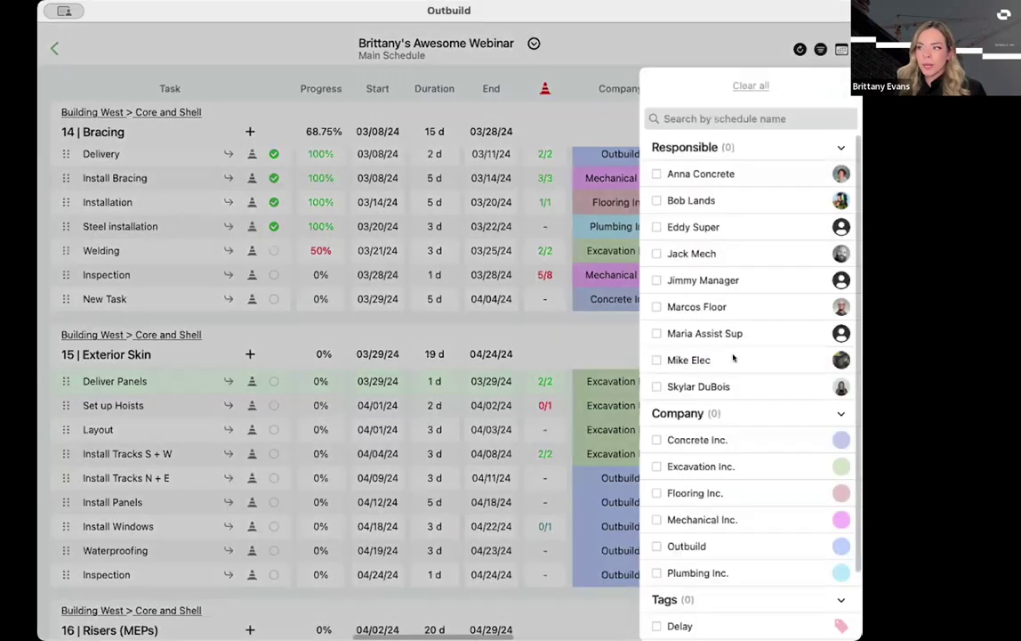
scroll(738, 361, "down", 2)
scroll(749, 371, "down", 2)
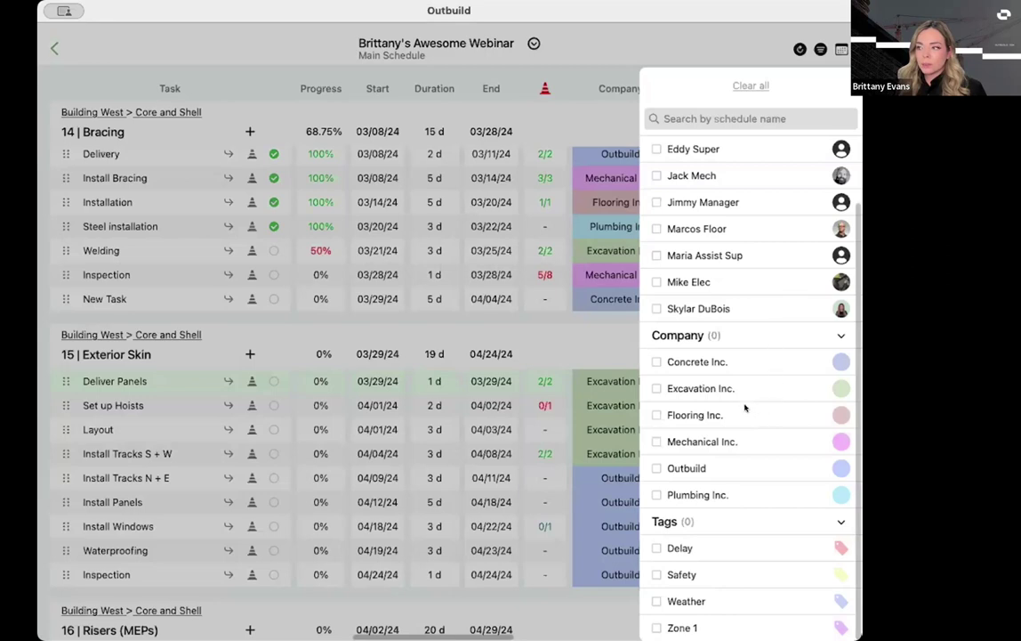
left_click(656, 387)
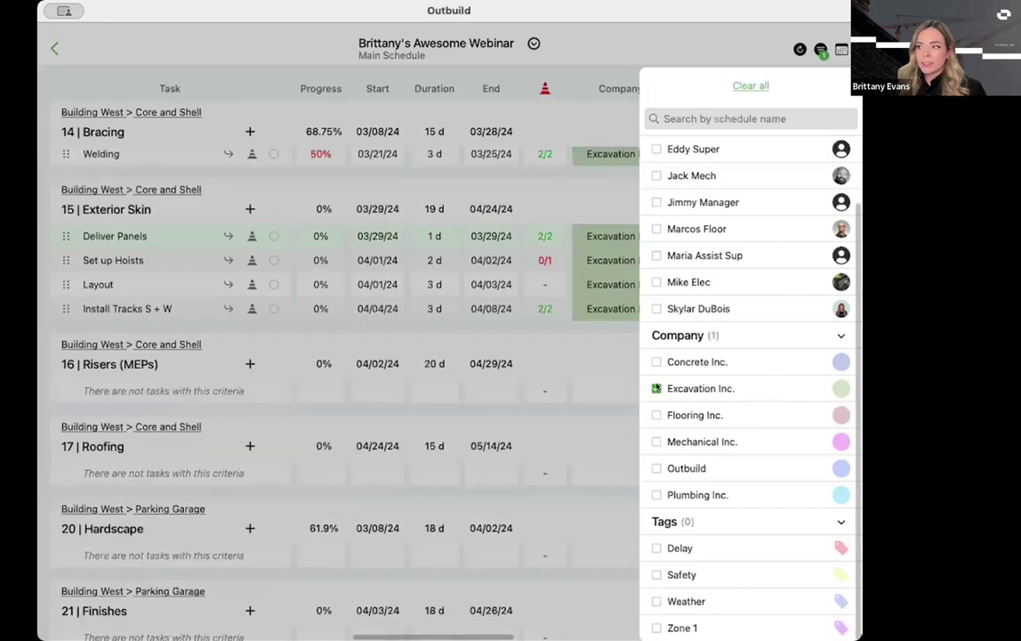
left_click(546, 346)
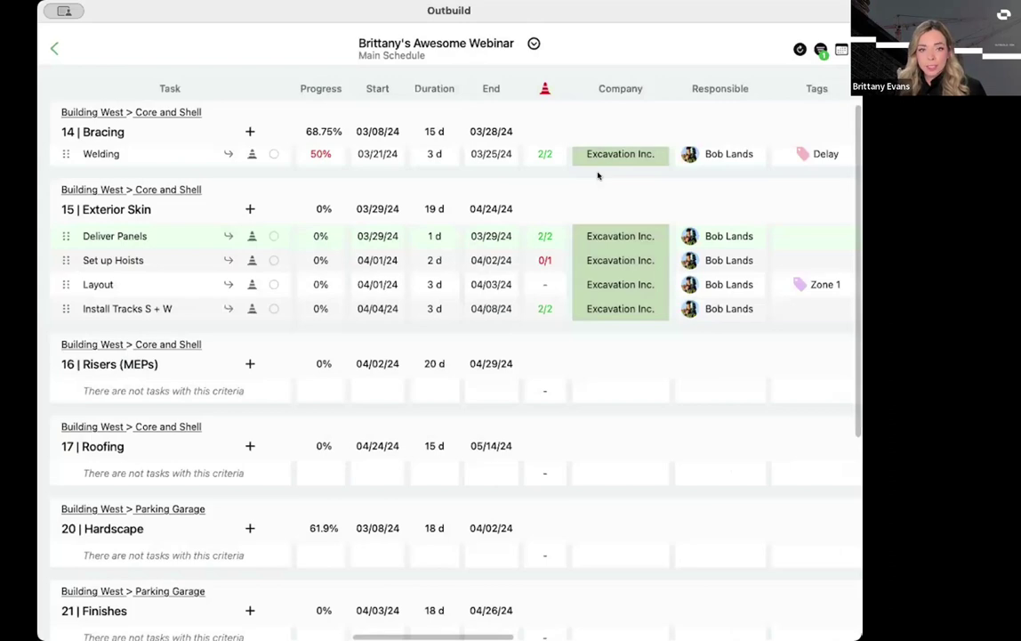
left_click(813, 53)
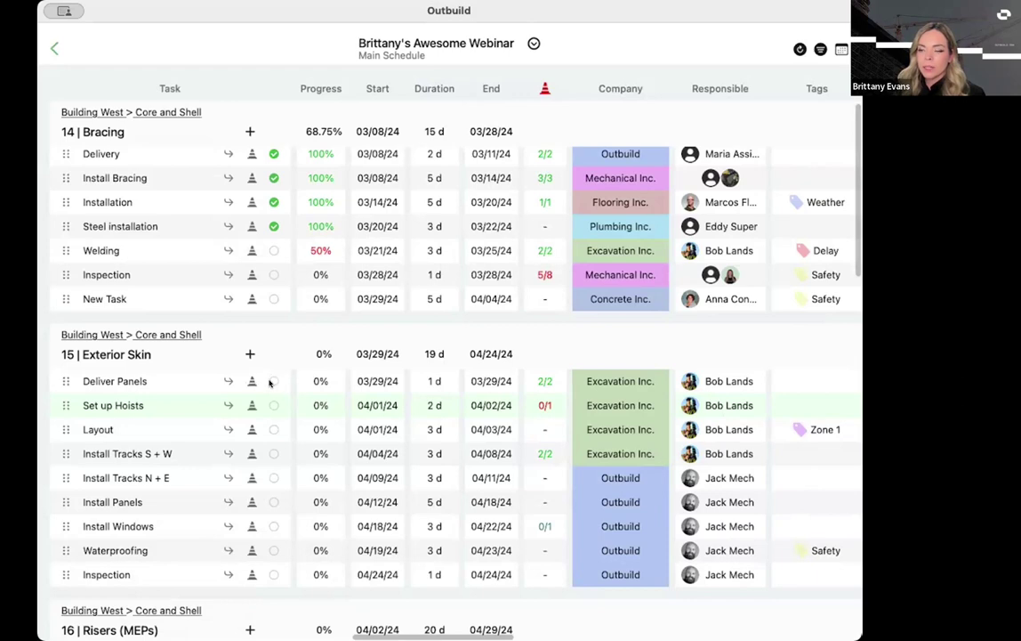
- Set Deliver Panels to 100% complete so Exterior Skin reaches 4.17%
left_click(273, 382)
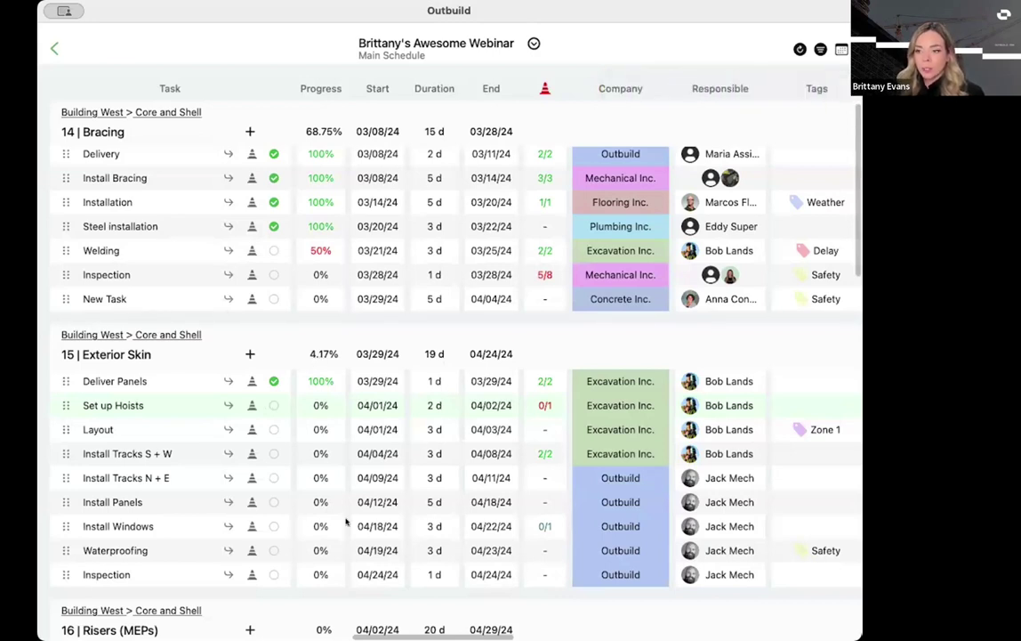
scroll(314, 474, "down", 1)
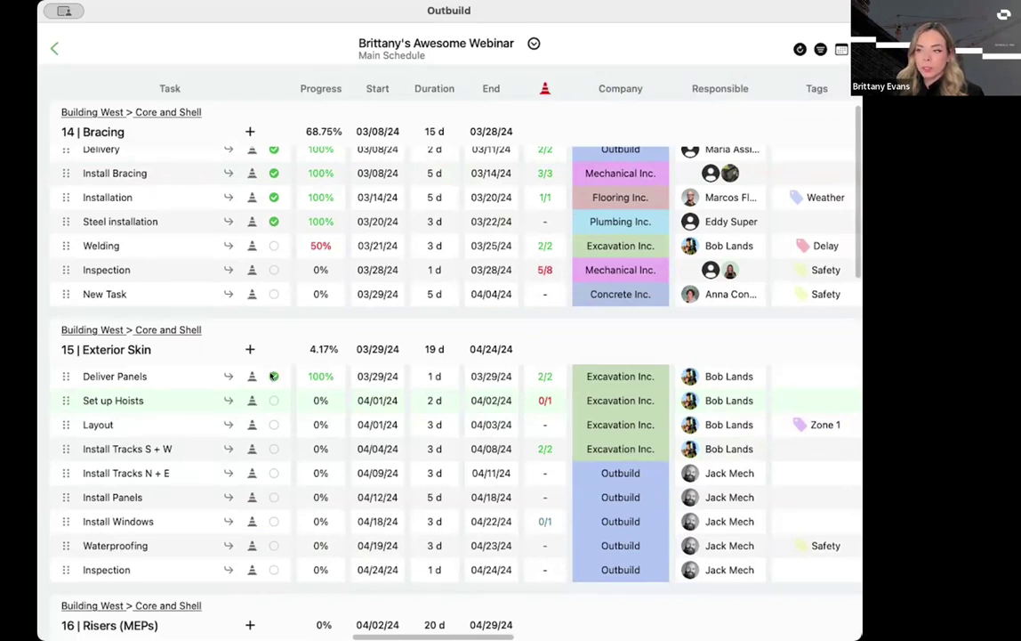
left_click(273, 375)
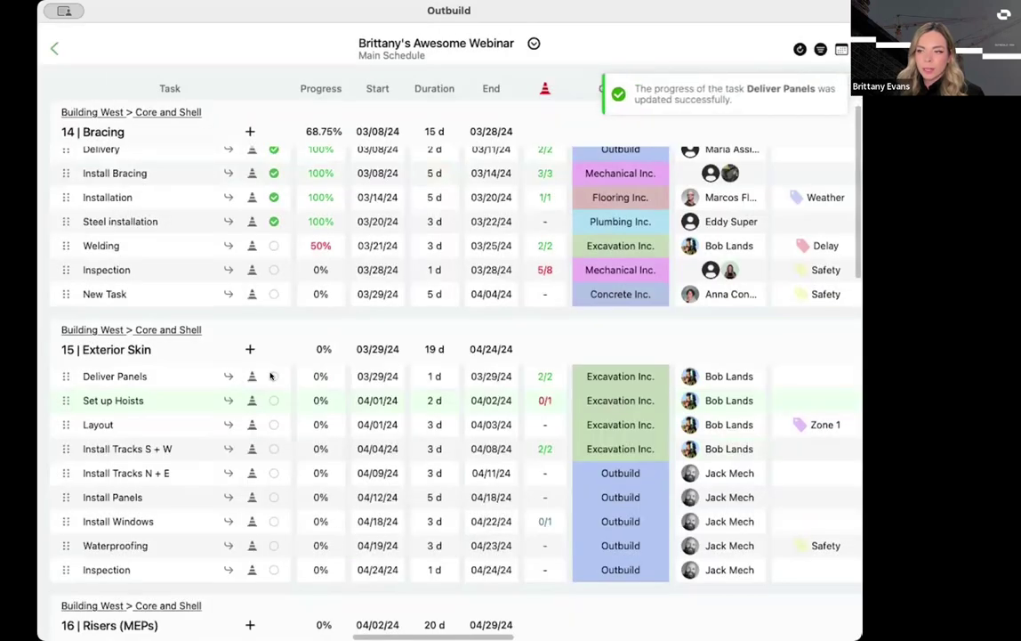
left_click(273, 375)
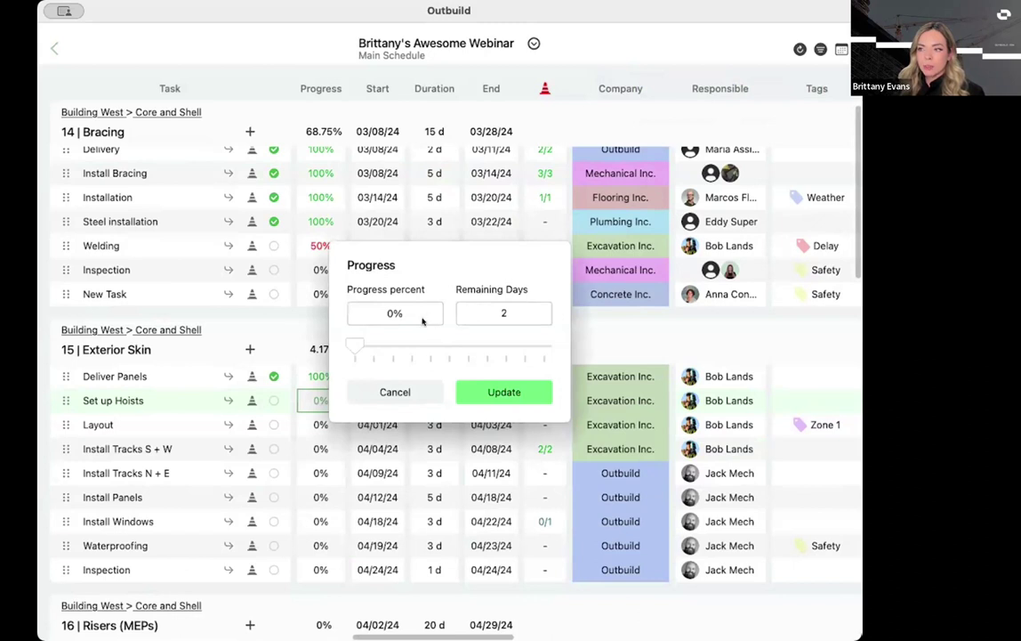
- Give Set up Hoists 1 remaining day and update its progress to 50%
left_click(510, 313)
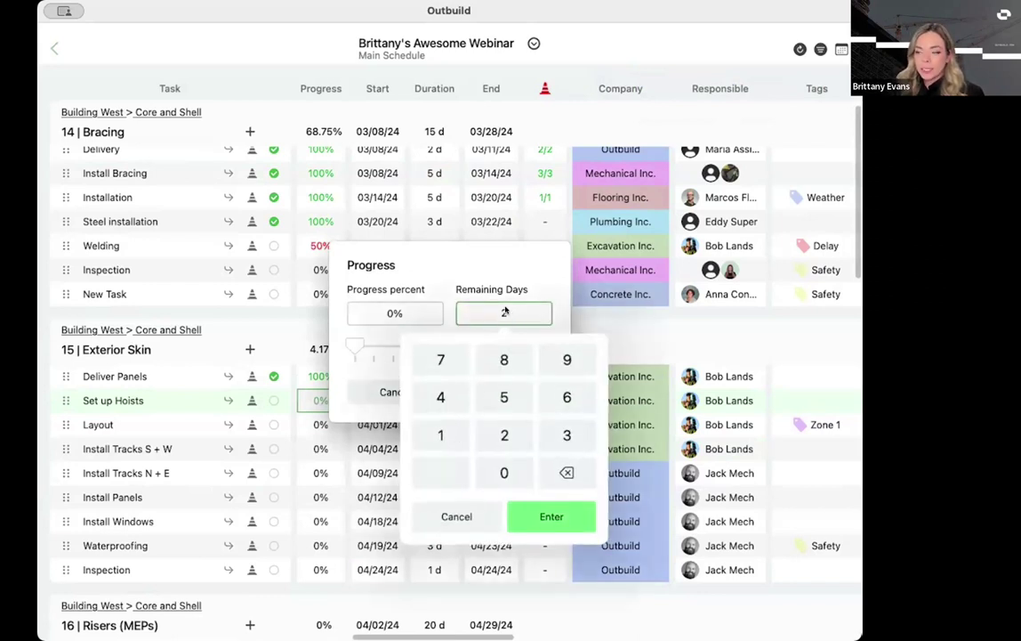
left_click(440, 434)
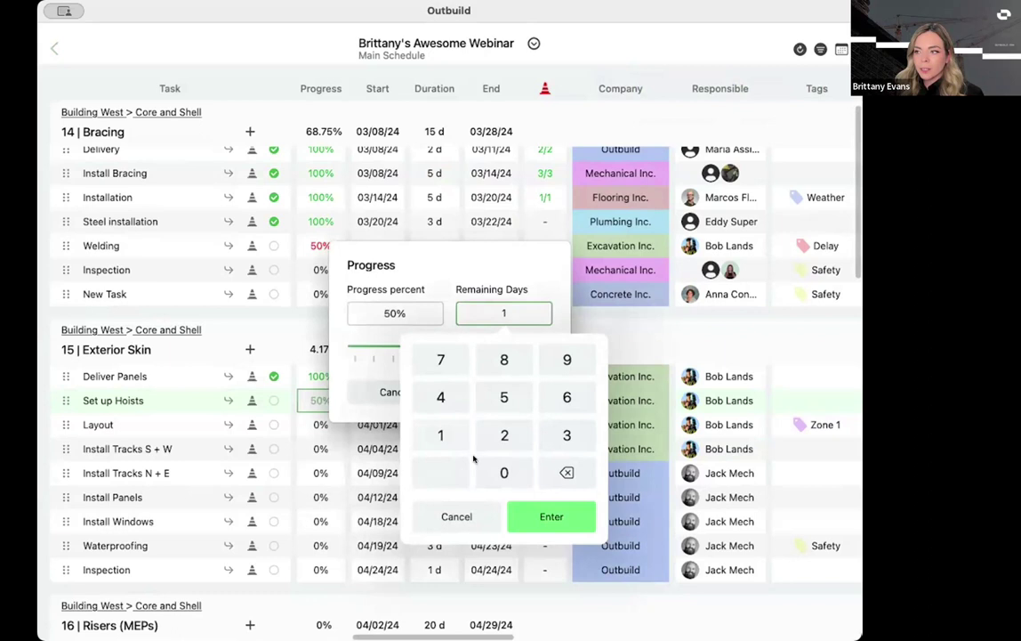
left_click(561, 518)
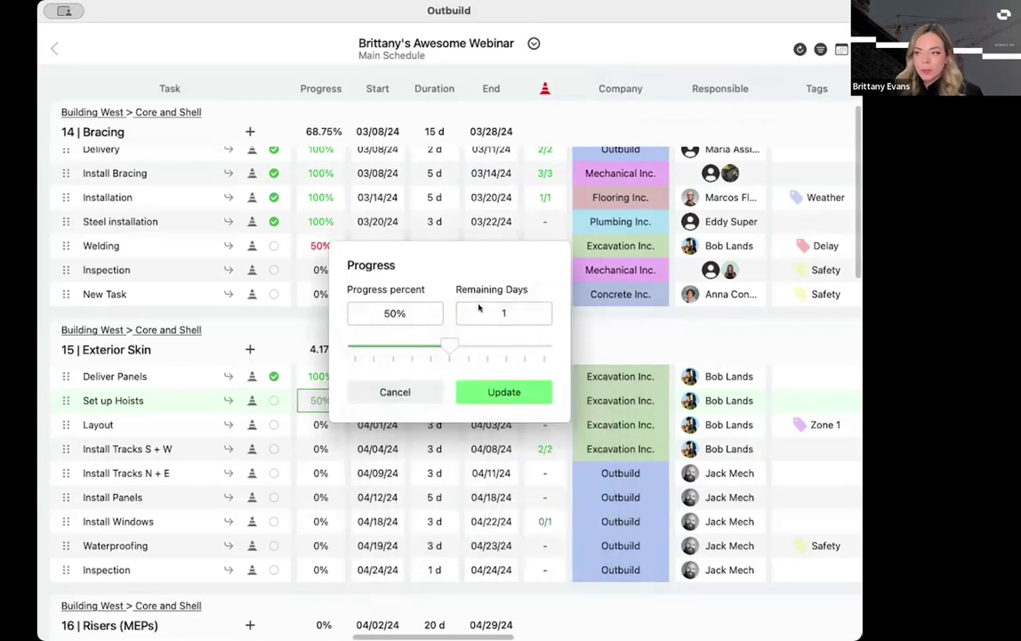
left_click(504, 393)
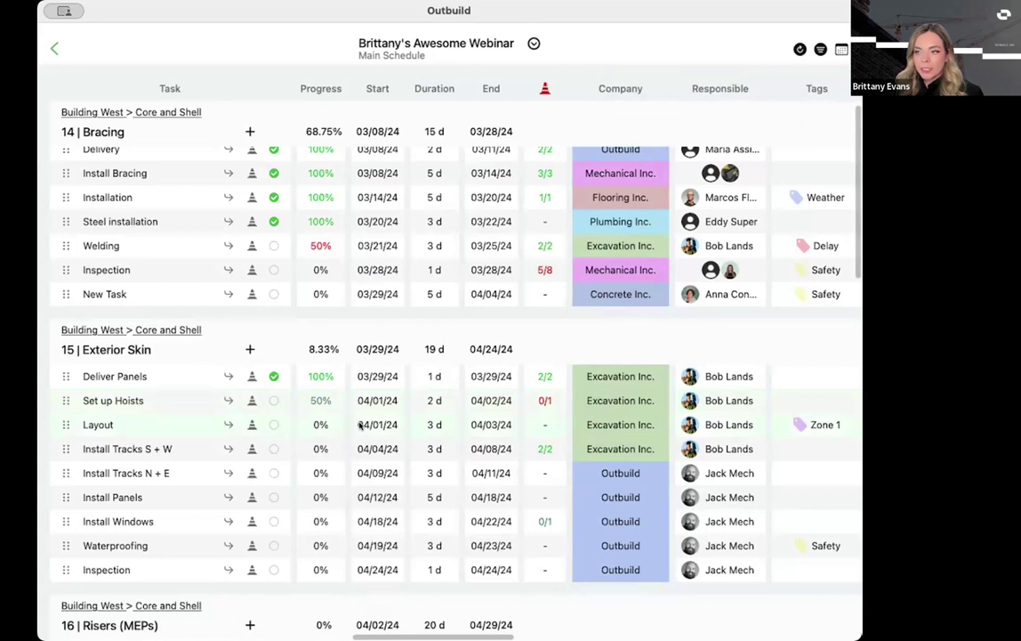
- Change Layout's start date to 04/08/24 so it ends 04/10/24, keeping the 3-day duration
left_click(360, 425)
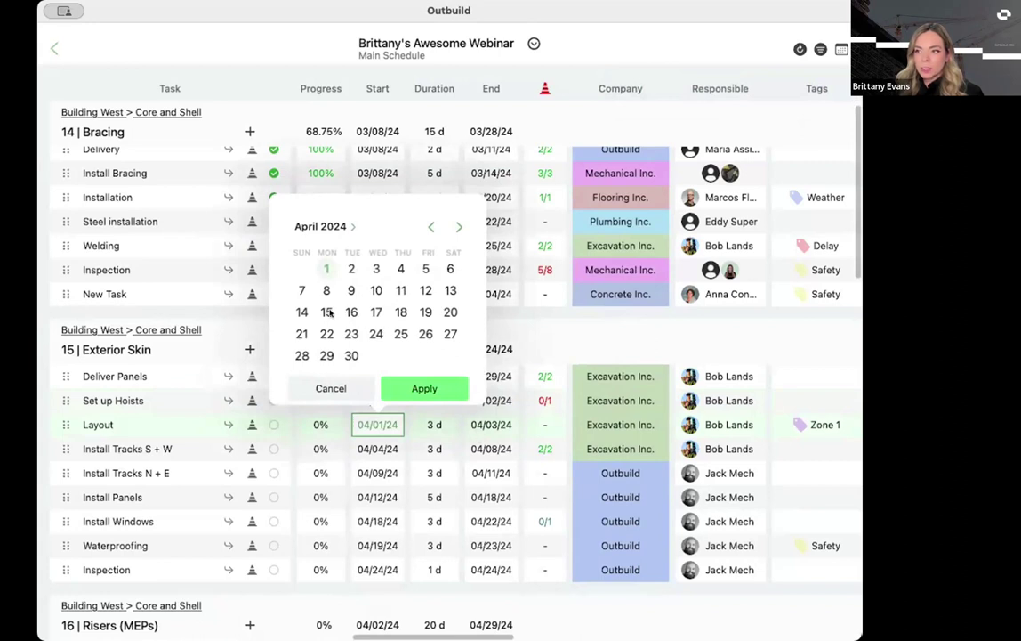
left_click(328, 312)
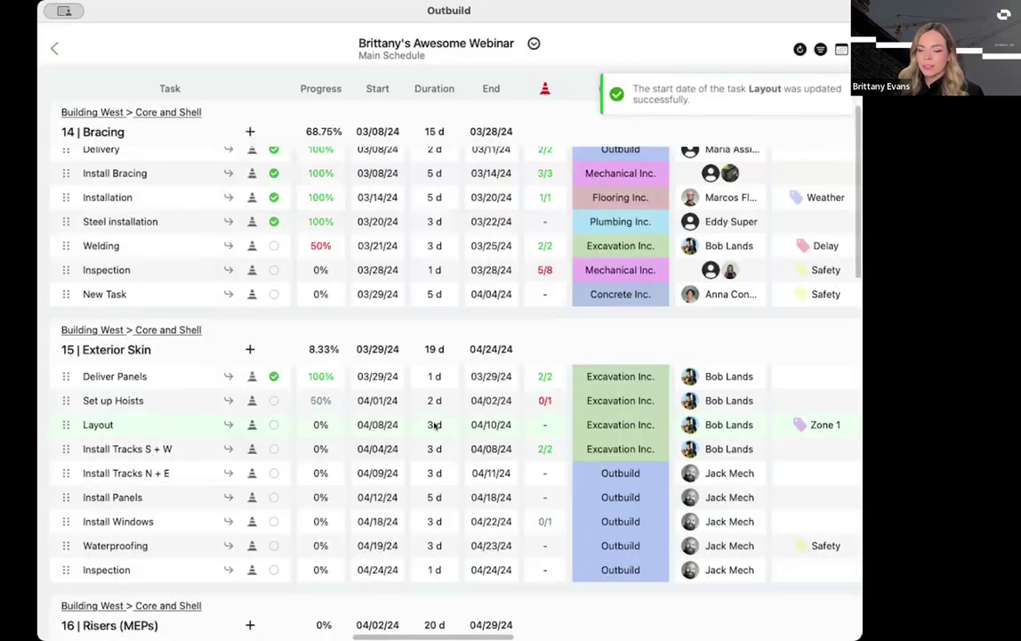
left_click(436, 424)
left_click(386, 385)
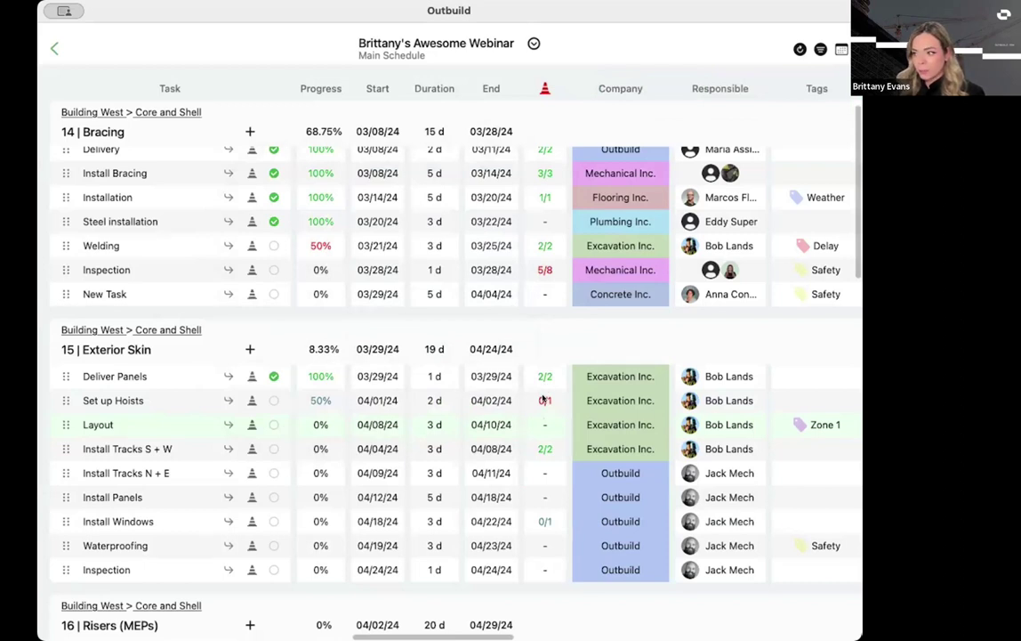
left_click(608, 449)
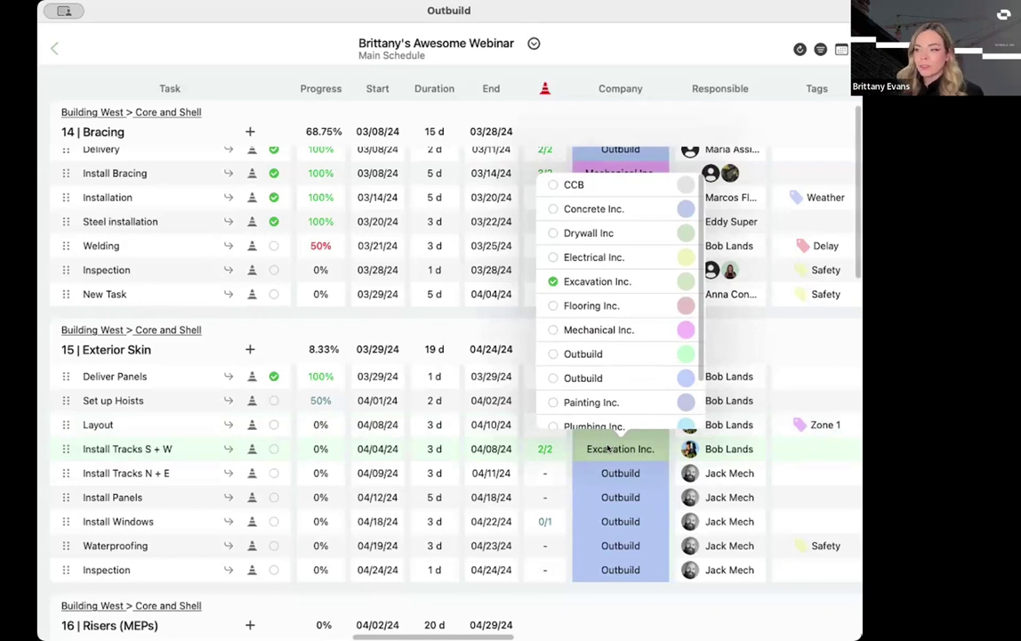
left_click(763, 342)
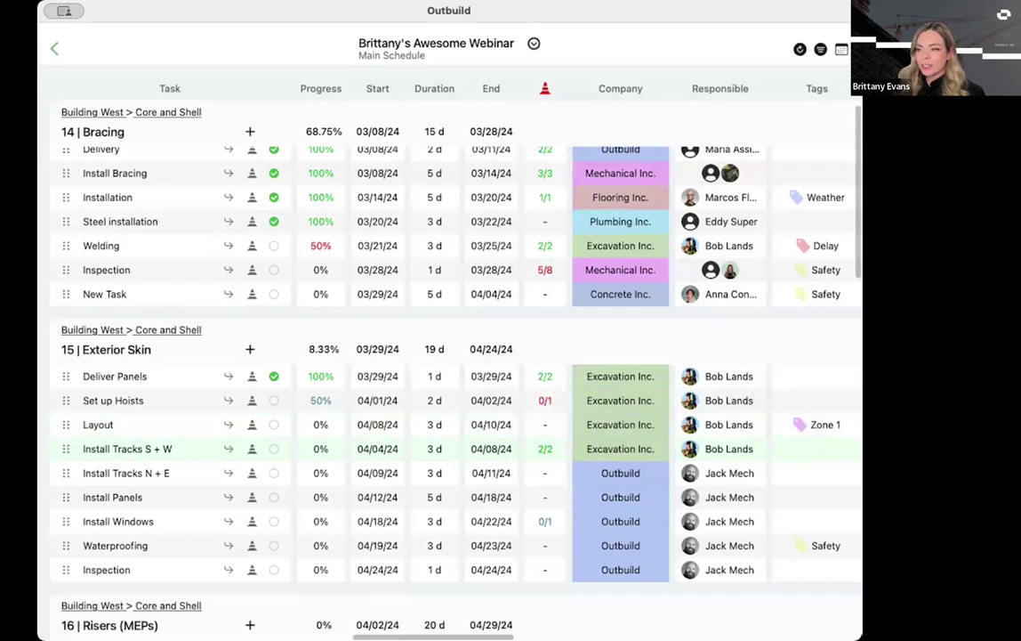
- Replace the Deliver Panels responsible person with a new assignee, removing the original one
scroll(522, 627, "right", 5)
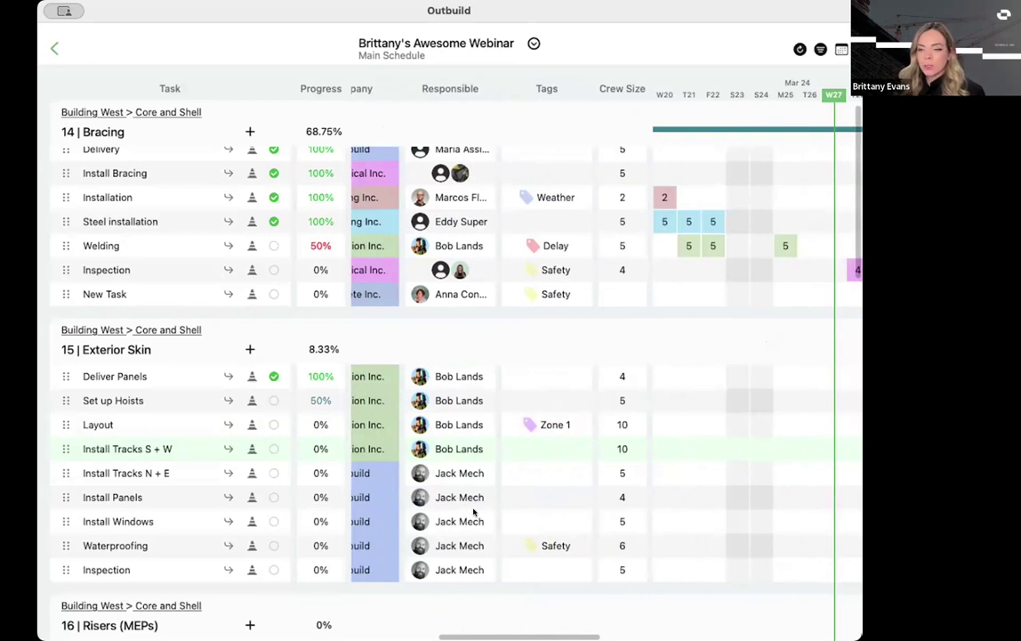
left_click(460, 377)
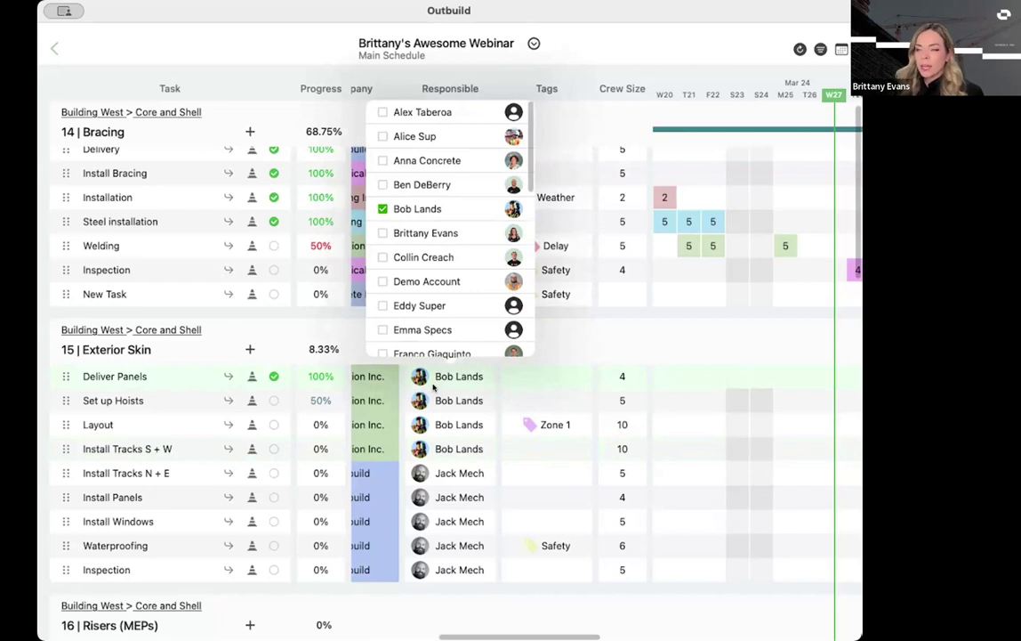
left_click(383, 257)
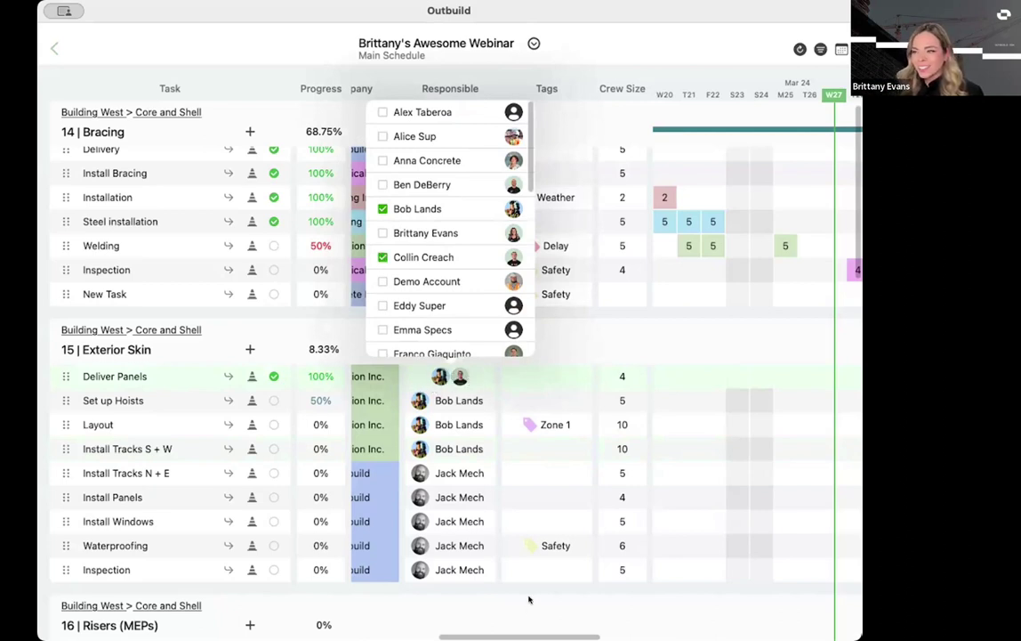
left_click(384, 209)
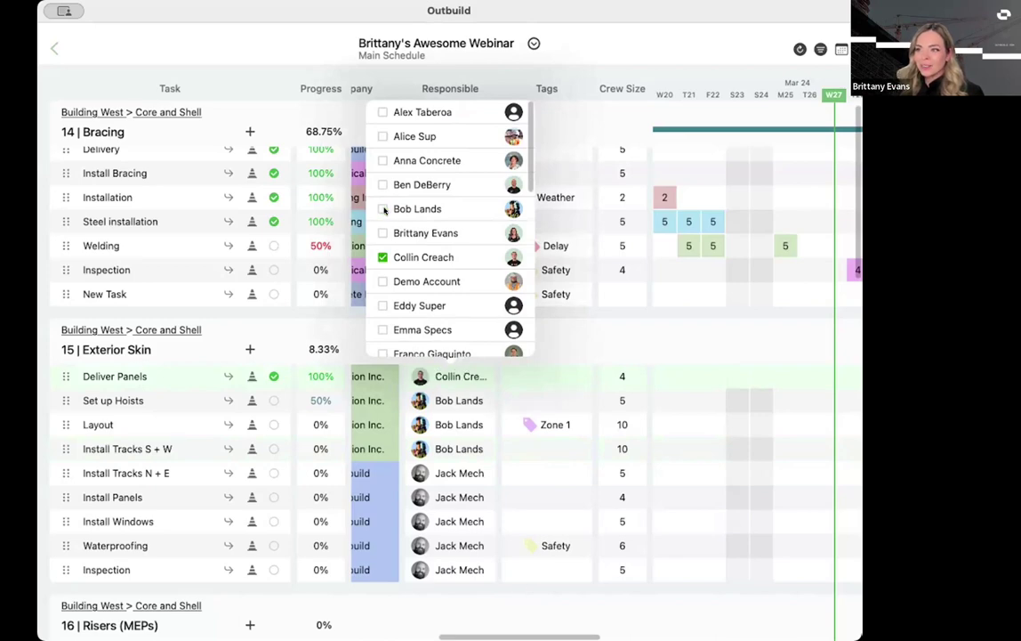
left_click(490, 535)
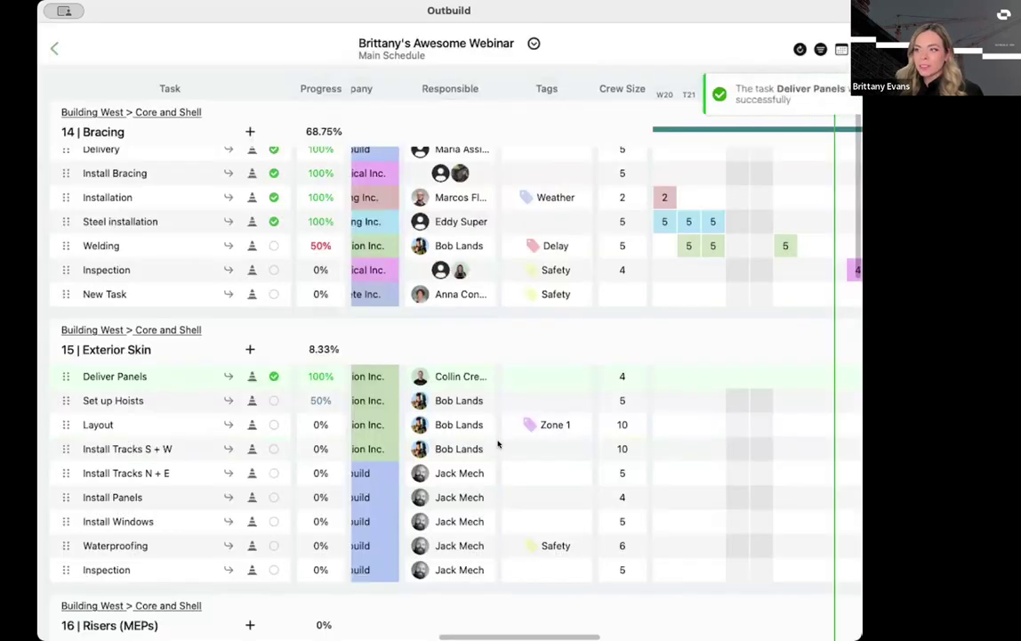
- Add the Delay tag to the Deliver Panels task
left_click(532, 382)
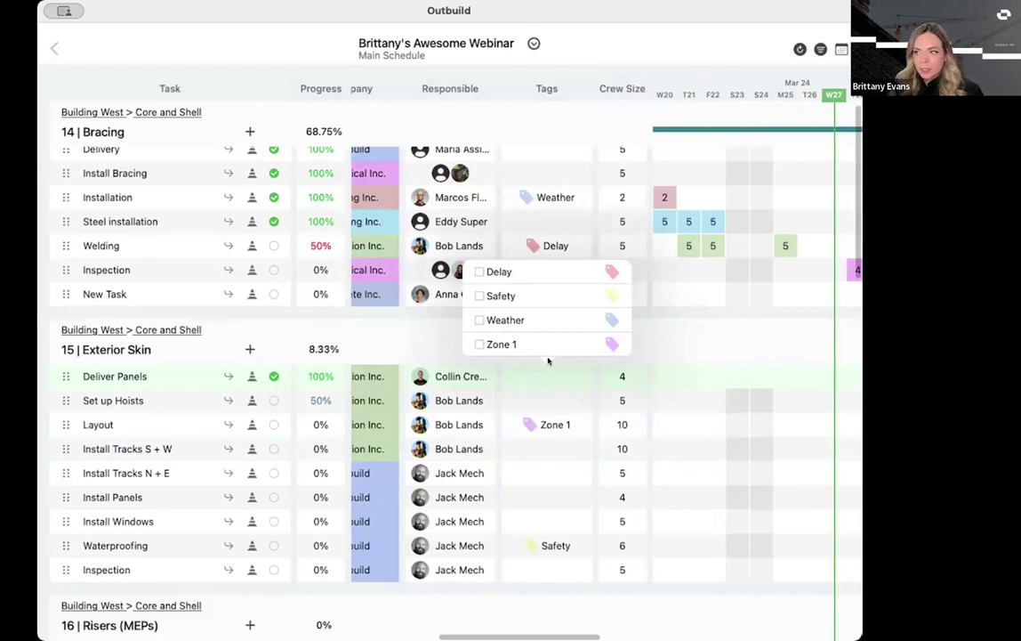
left_click(494, 268)
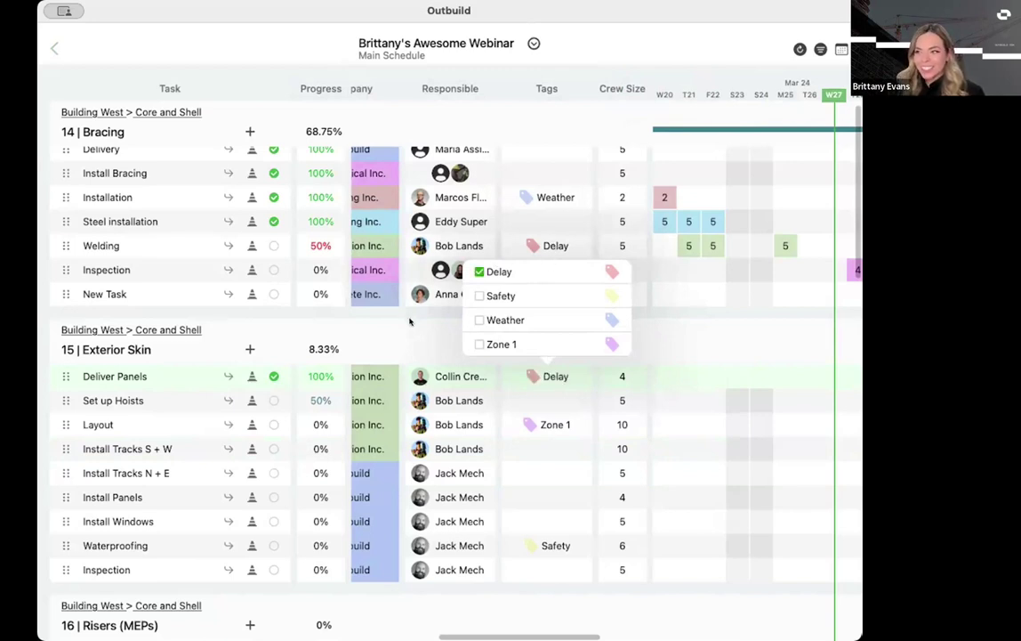
left_click(673, 287)
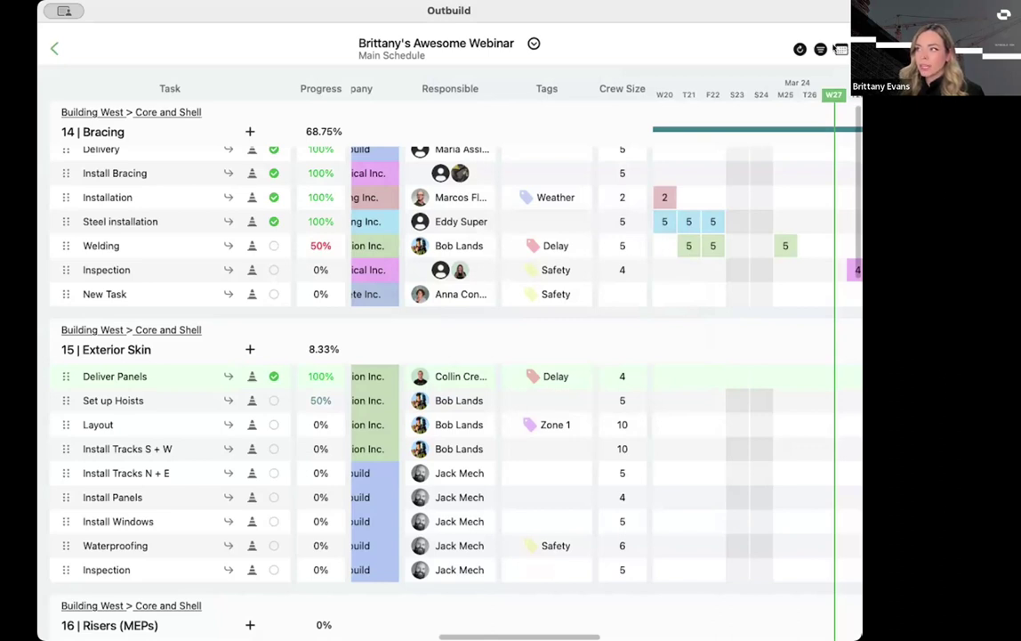
- Filter the Main Schedule to show only tasks tagged Delay
left_click(820, 48)
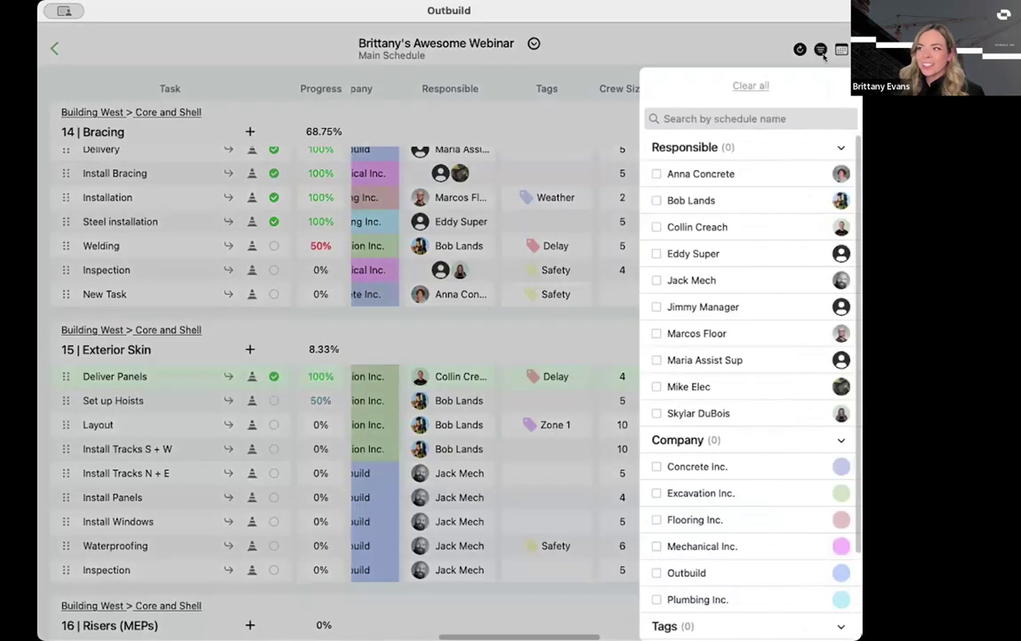
scroll(720, 480, "down", 3)
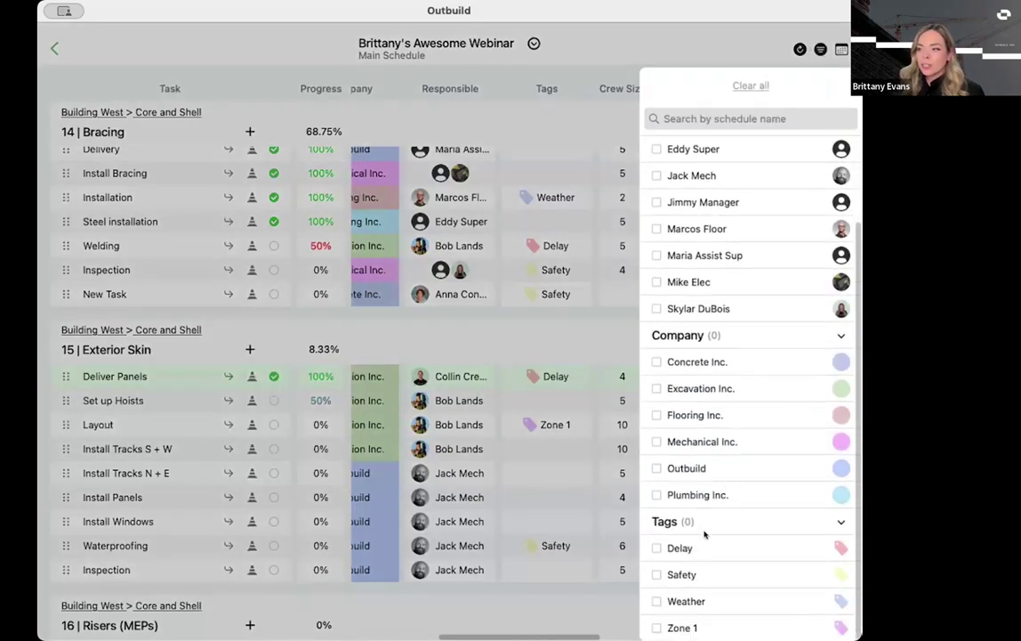
left_click(657, 548)
left_click(547, 522)
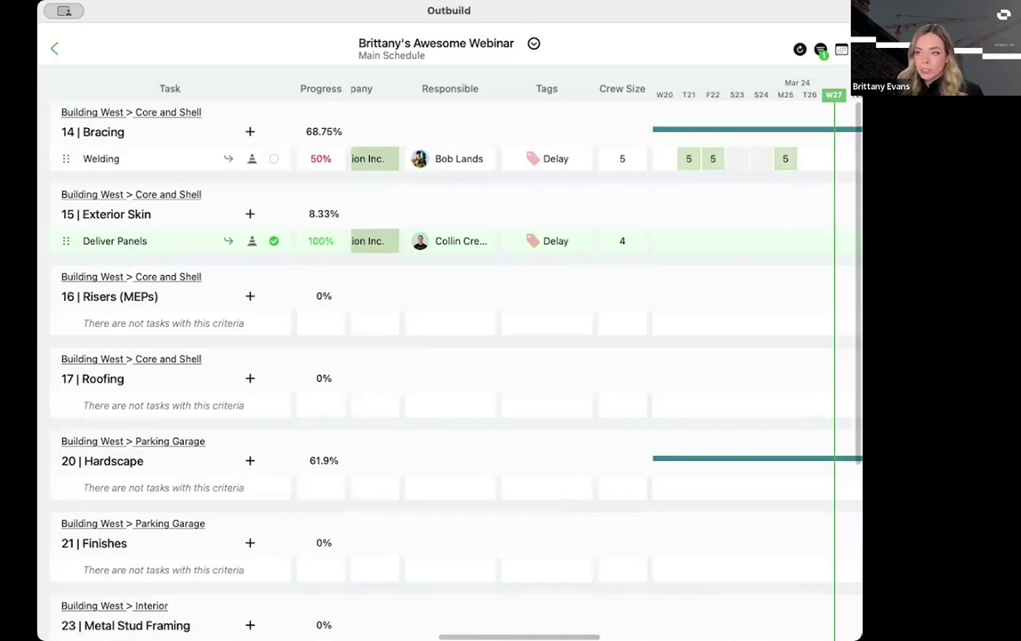
scroll(490, 623, "right", 10)
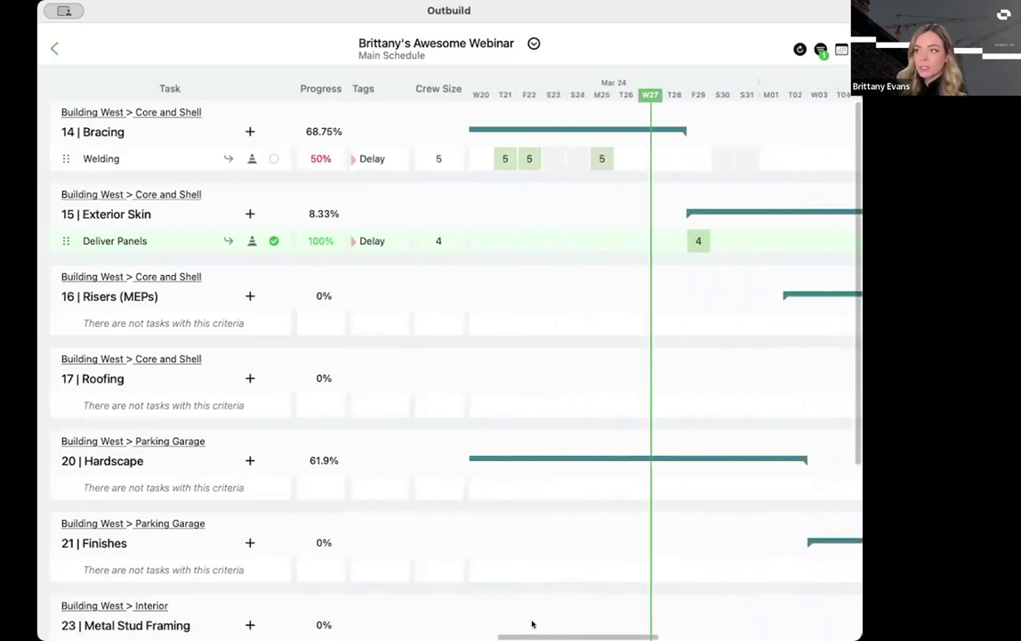
scroll(471, 618, "left", 10)
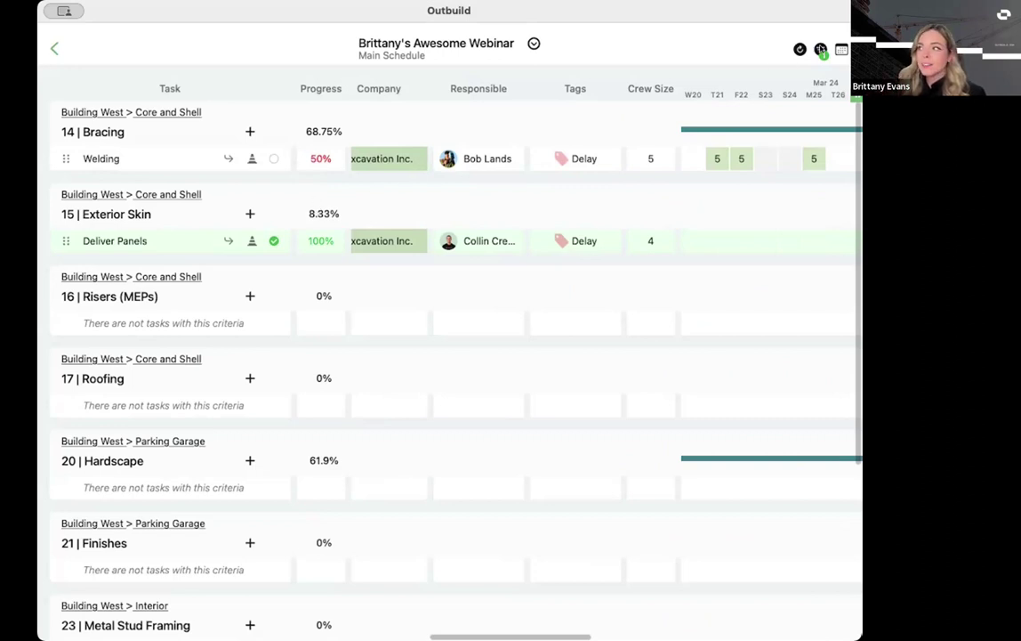
- Clear all schedule filters so every Bracing and Exterior Skin task shows again
left_click(820, 49)
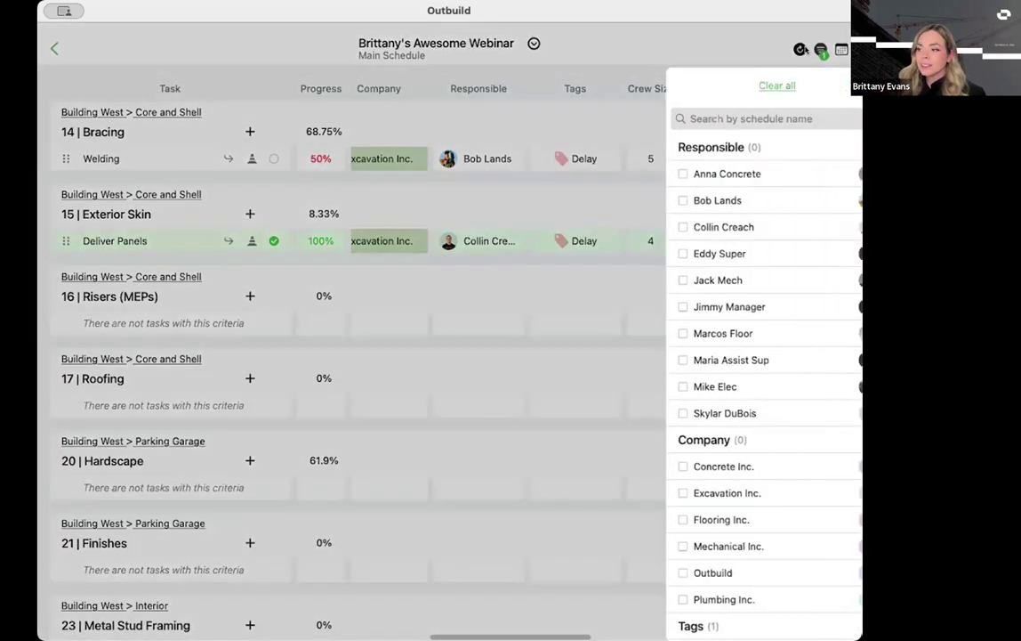
left_click(750, 86)
left_click(746, 37)
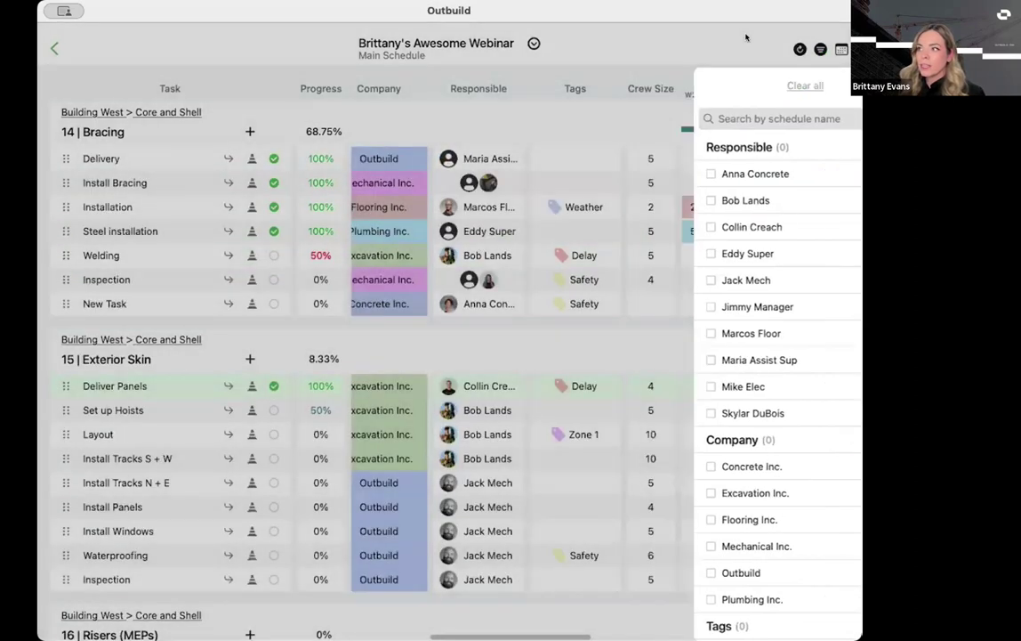
scroll(578, 356, "right", 5)
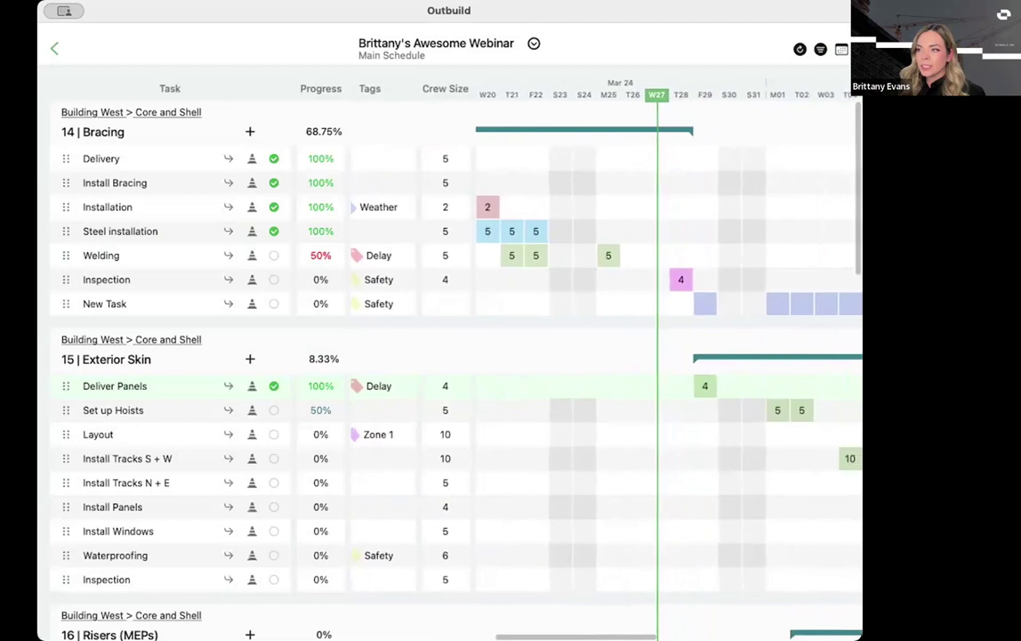
scroll(578, 356, "right", 5)
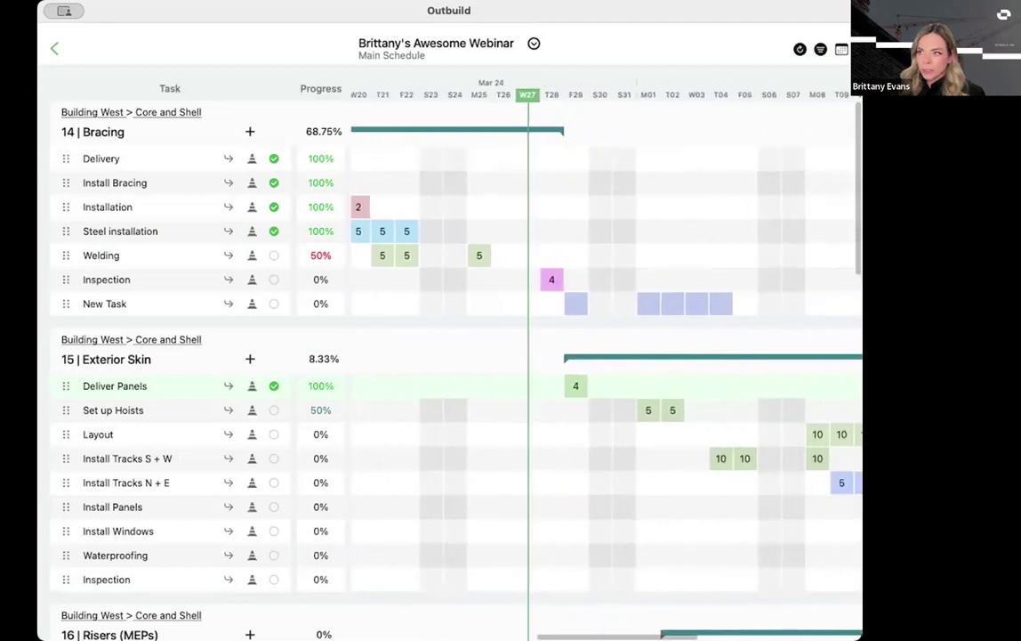
scroll(578, 356, "left", 1)
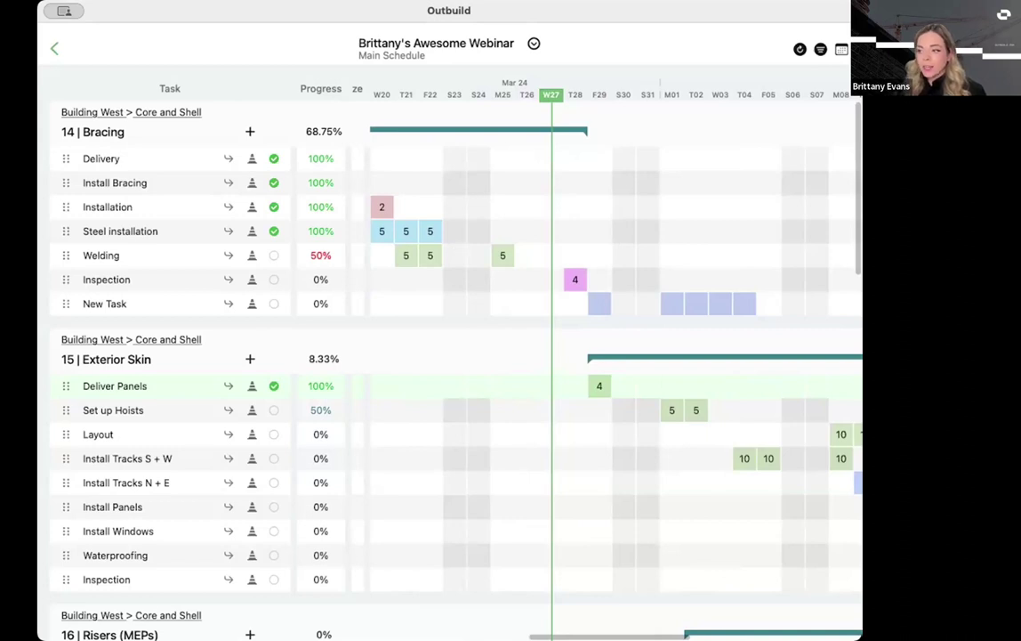
scroll(582, 628, "left", 5)
scroll(583, 628, "right", 4)
scroll(583, 628, "left", 2)
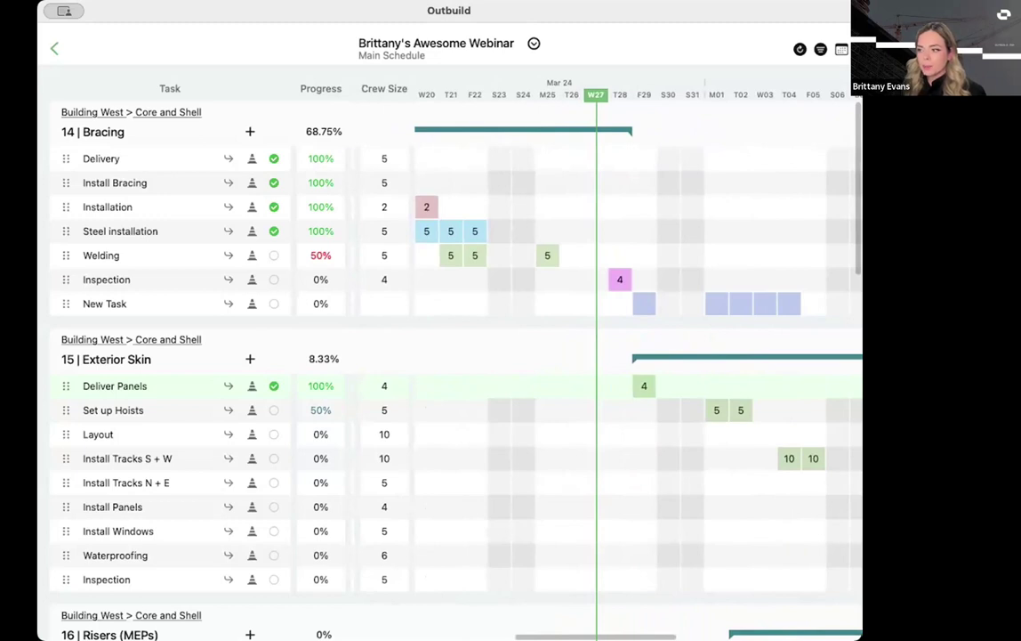
scroll(605, 356, "right", 5)
scroll(511, 620, "left", 10)
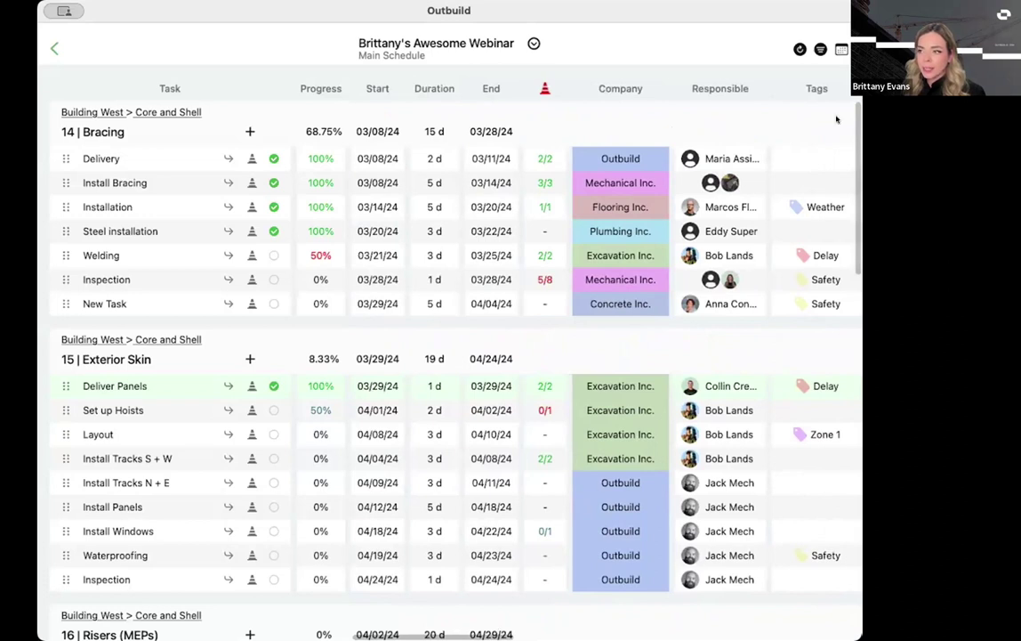
- Set the lookahead start date to May 1, 2024 and apply it
left_click(840, 49)
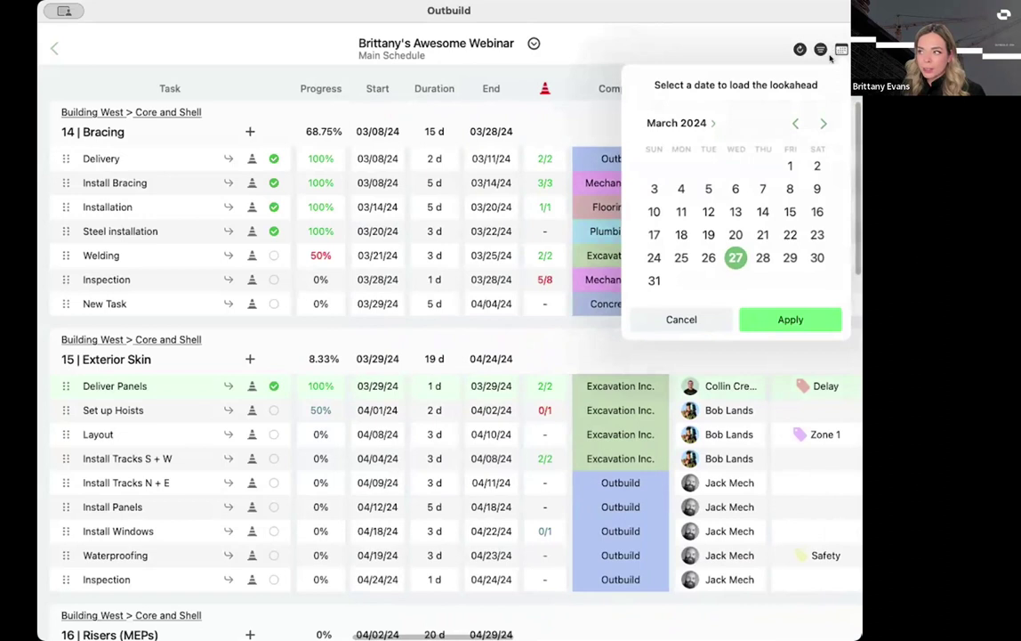
left_click(823, 124)
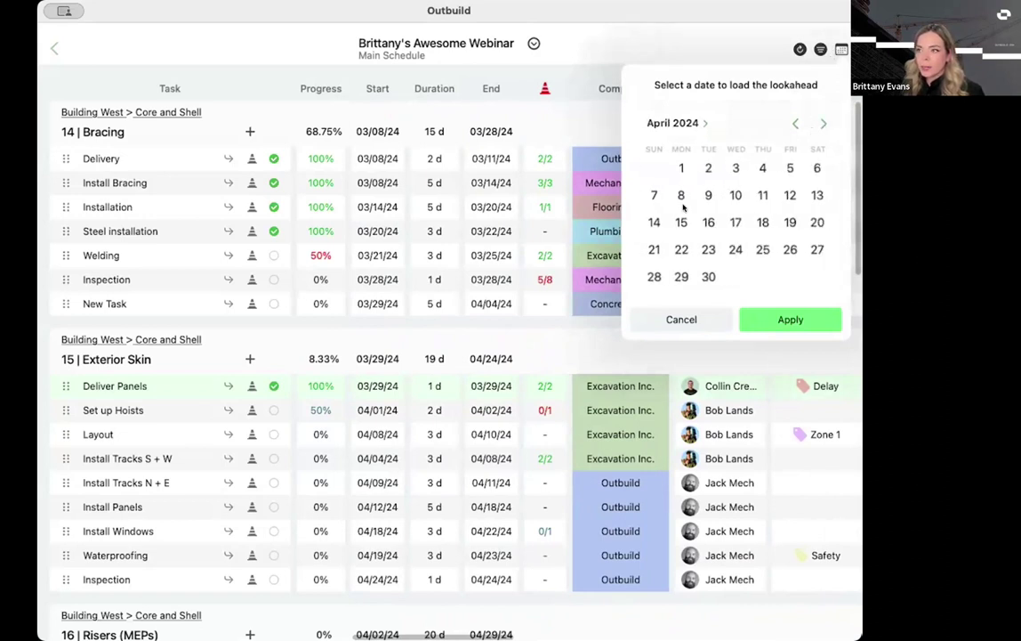
left_click(822, 123)
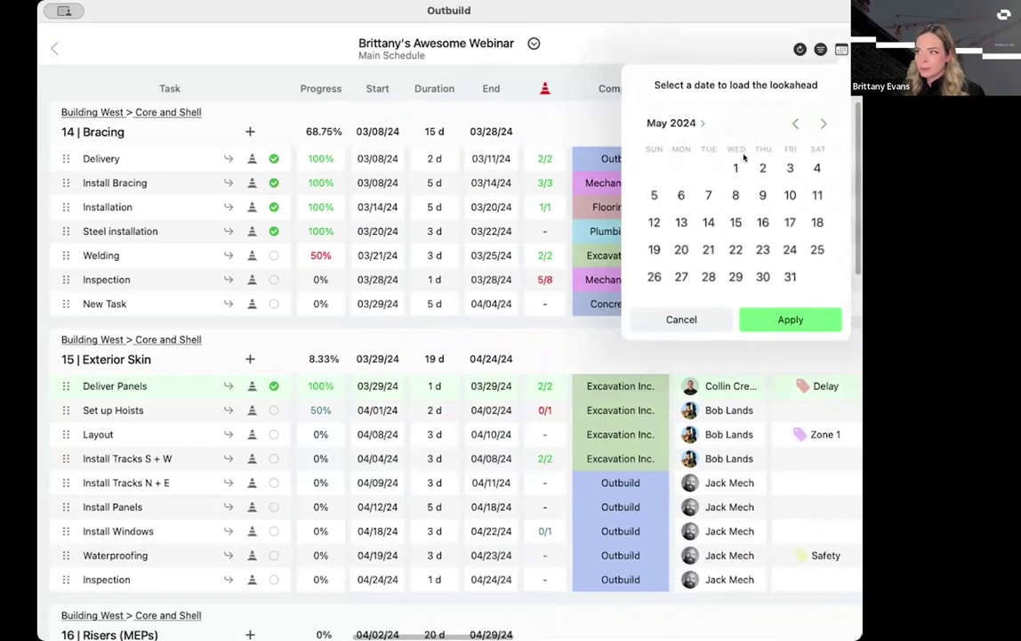
left_click(735, 167)
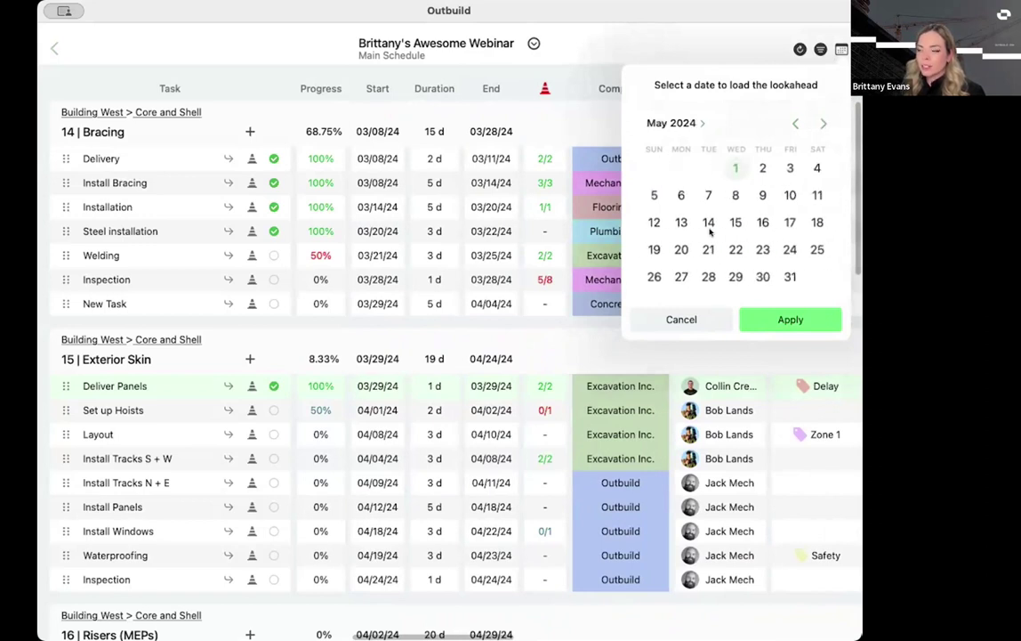
left_click(782, 320)
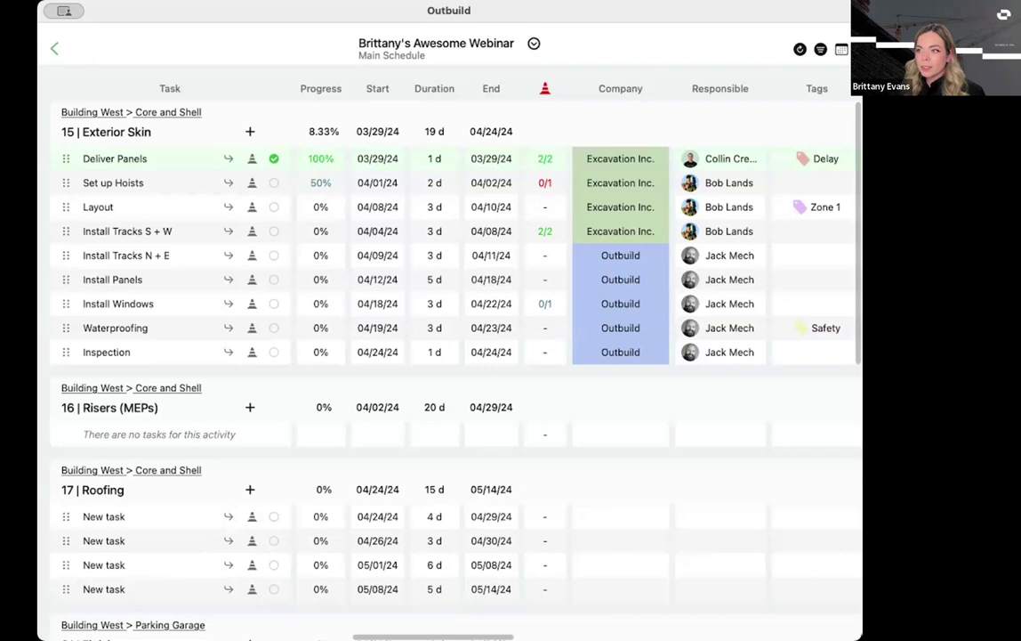
- Scroll the schedule table back left to show Start and Duration for Risers (MEPs)
scroll(587, 356, "right", 10)
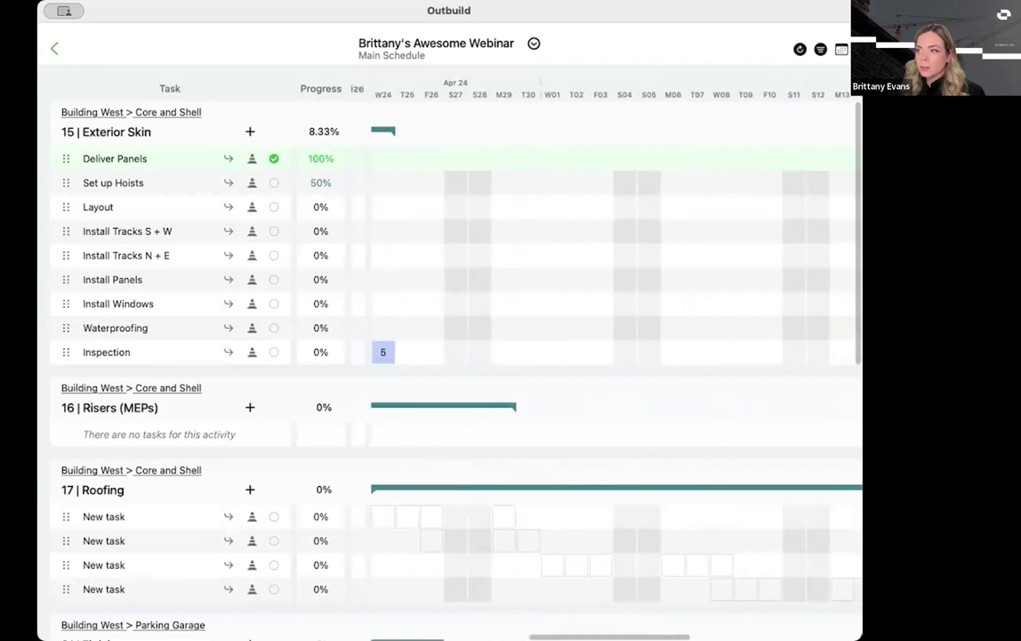
scroll(587, 356, "left", 3)
scroll(587, 356, "right", 2)
scroll(605, 355, "right", 15)
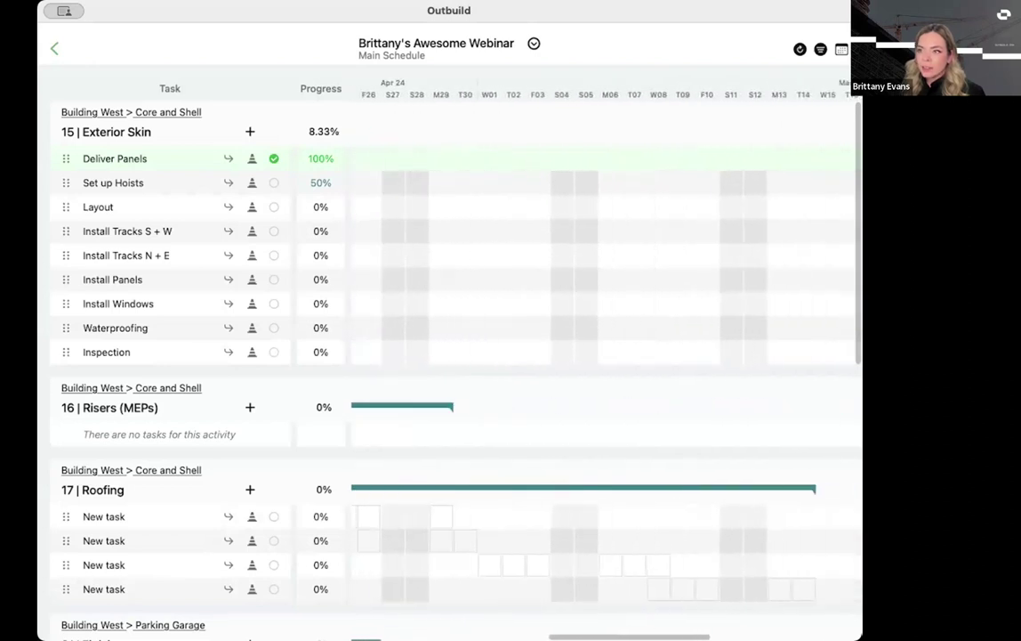
scroll(481, 620, "left", 15)
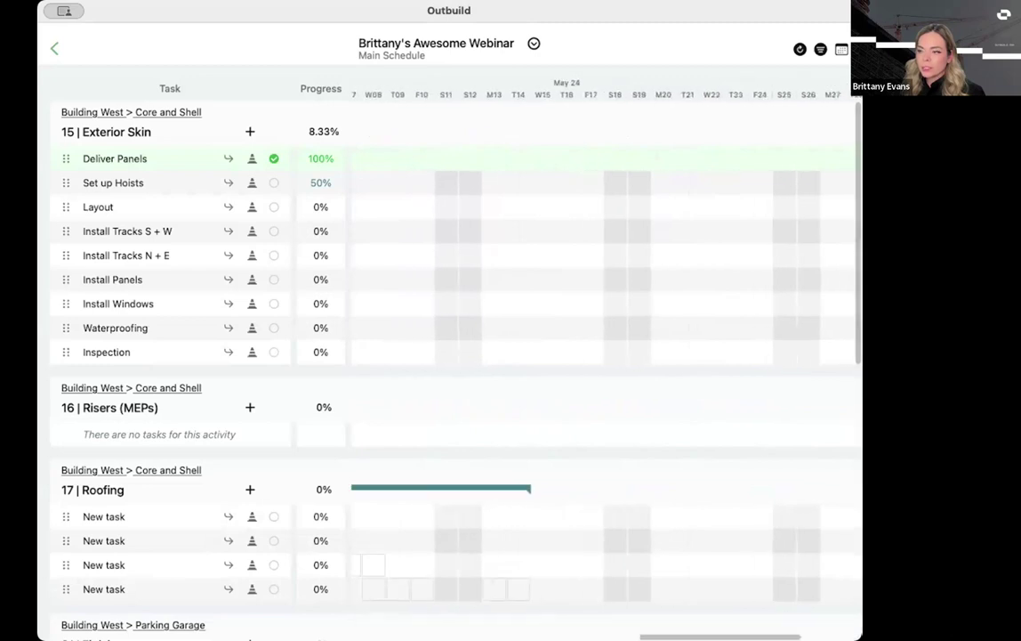
scroll(444, 622, "left", 5)
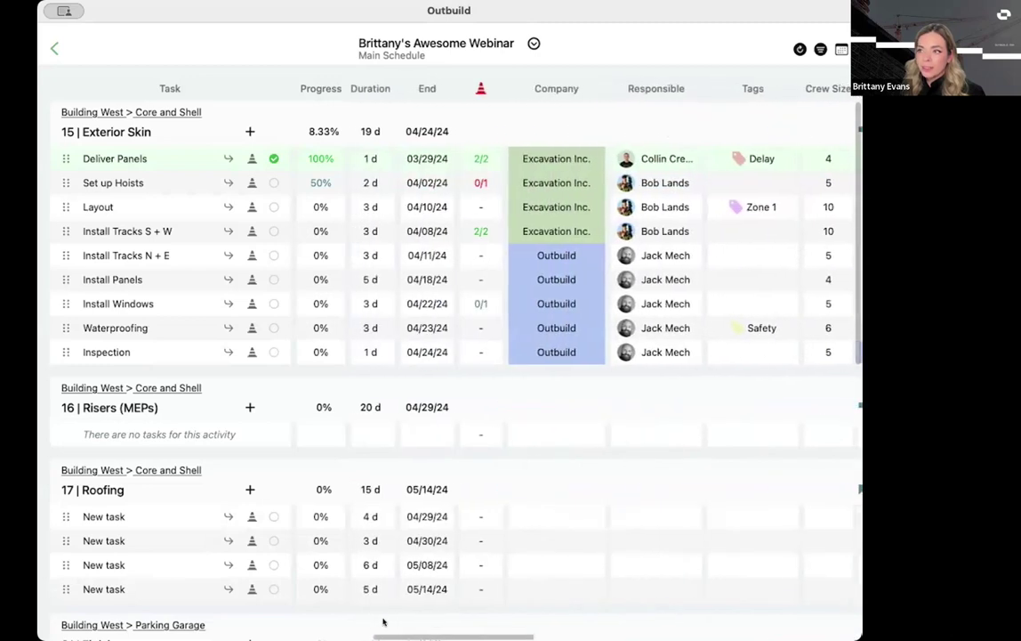
scroll(378, 623, "left", 2)
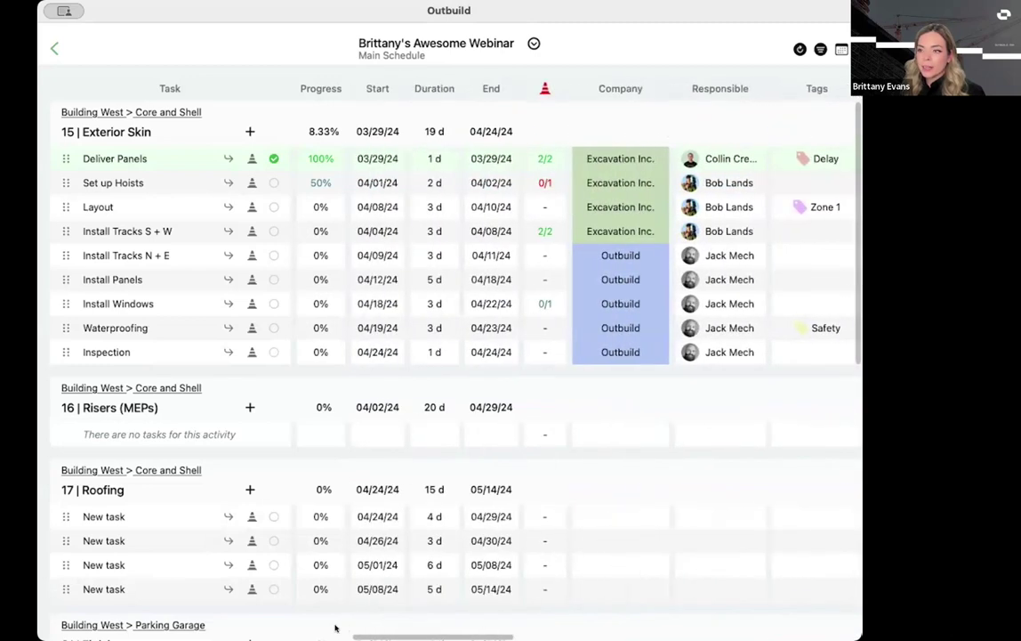
scroll(256, 458, "down", 1)
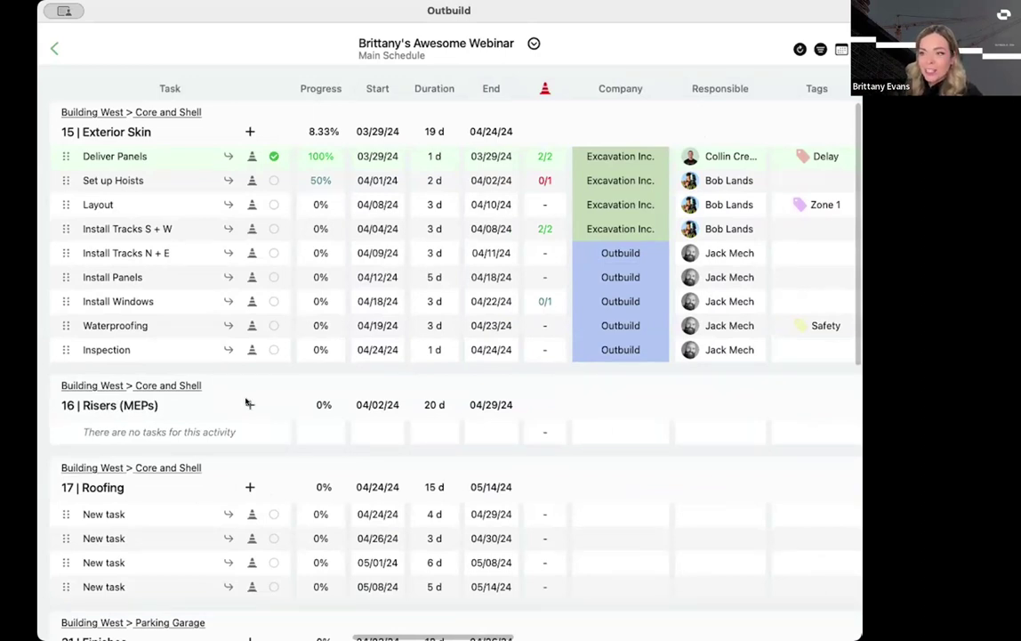
left_click(249, 404)
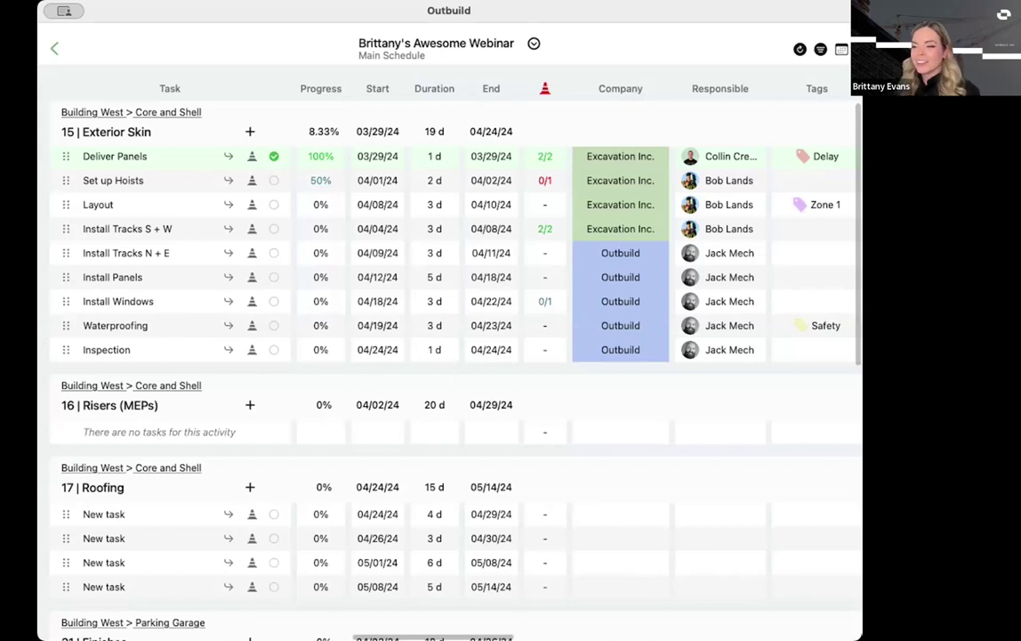
- Scan across the schedule table, then open the lookahead date picker that loads from May 1
scroll(723, 613, "right", 10)
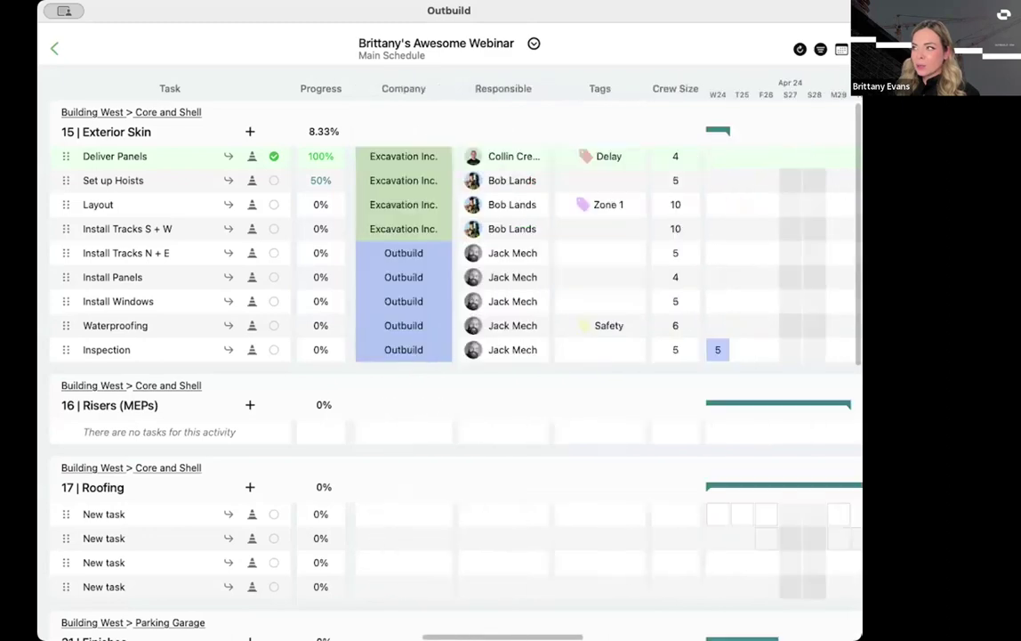
scroll(418, 607, "left", 10)
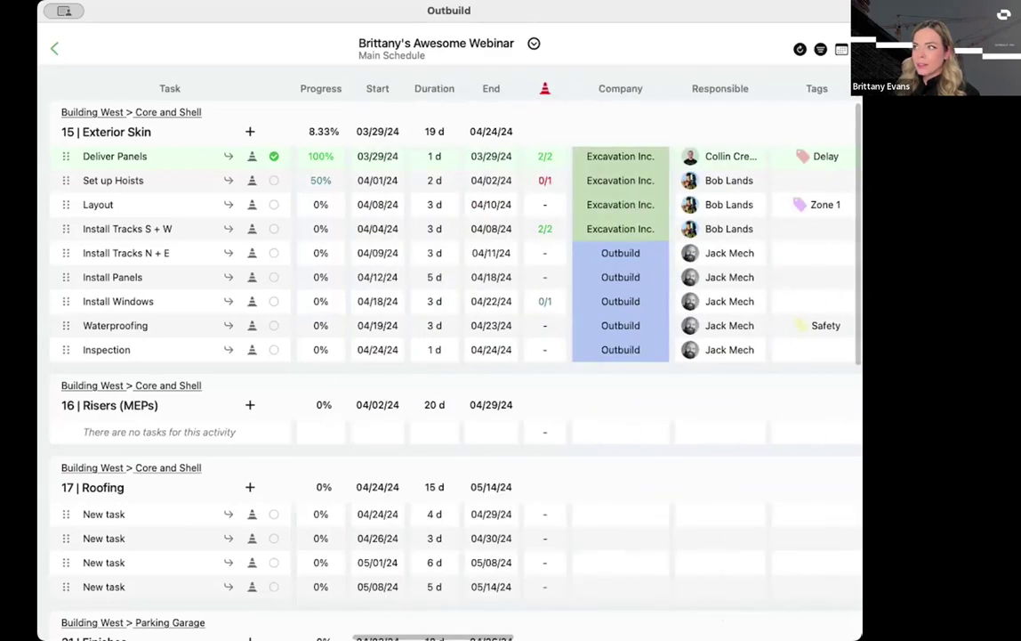
left_click(841, 49)
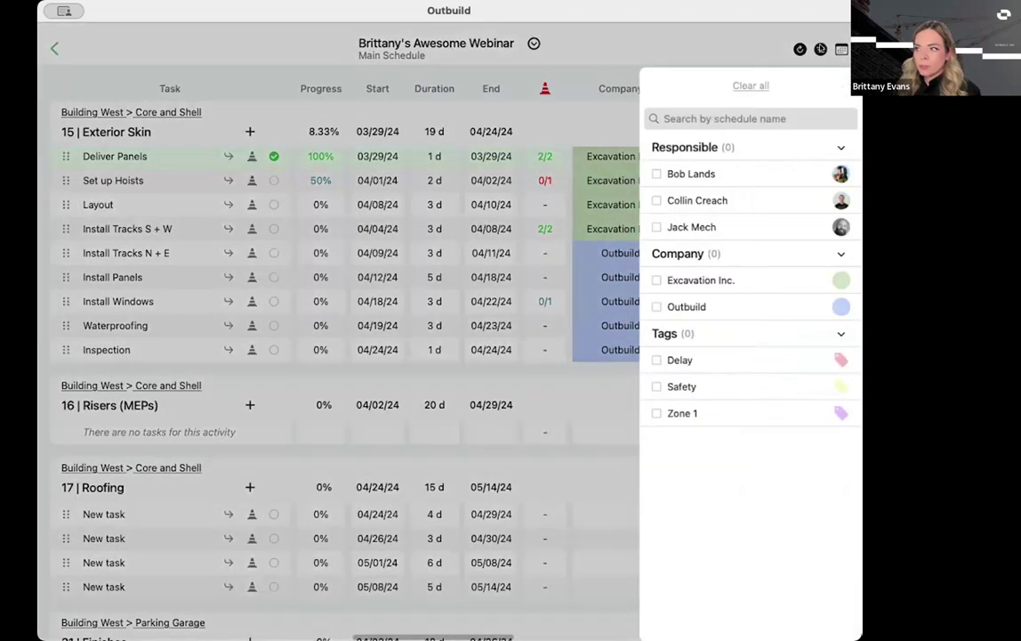
- Close the filter options and return to the lookahead schedule
left_click(737, 41)
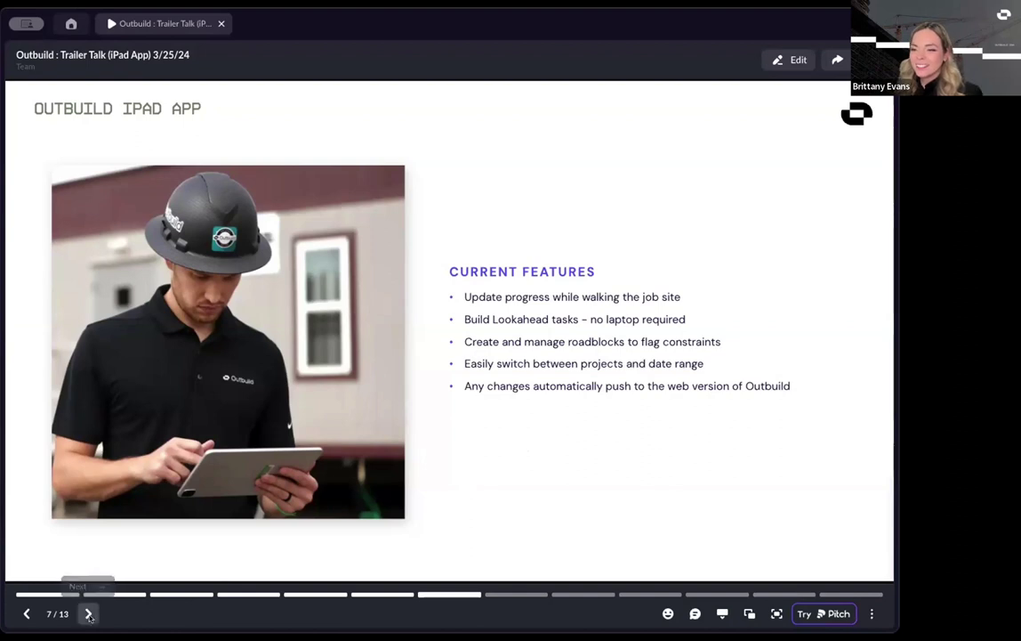
- Advance the deck to slide 8, the 'Outbuild R+D' section title
left_click(89, 614)
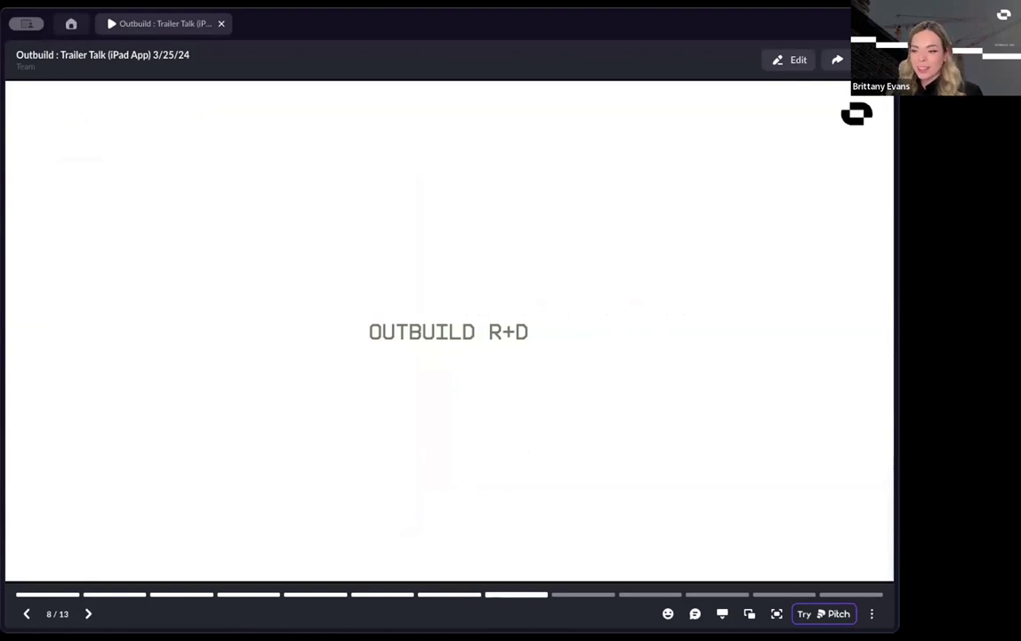
- Advance to slide 9, the R+D roadmap of six features across March and April sprints
left_click(87, 613)
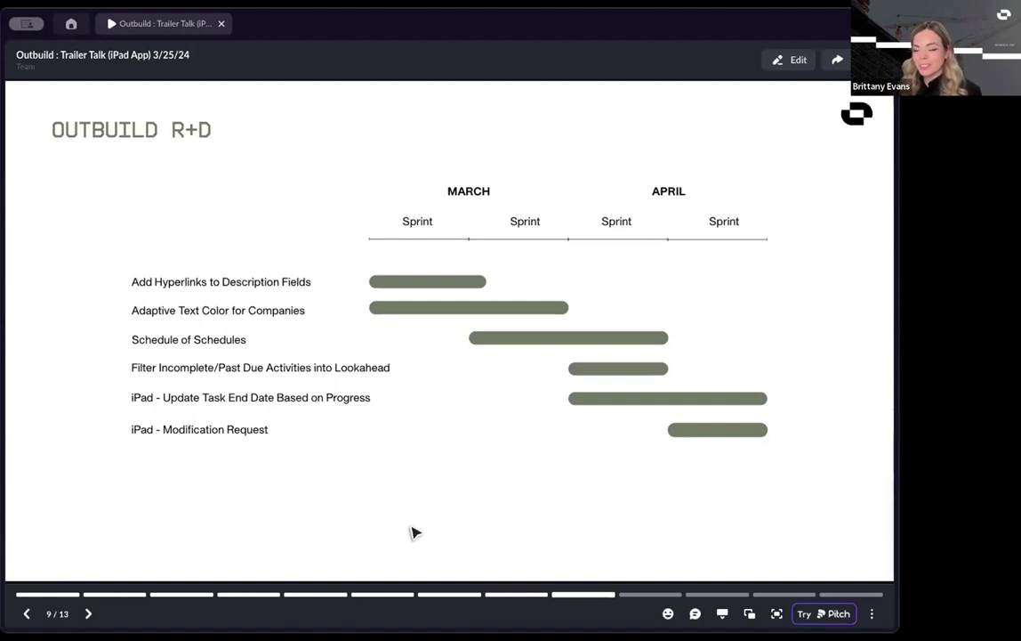
- Advance to slide 10, the 'Questions/Answers' slide
left_click(88, 614)
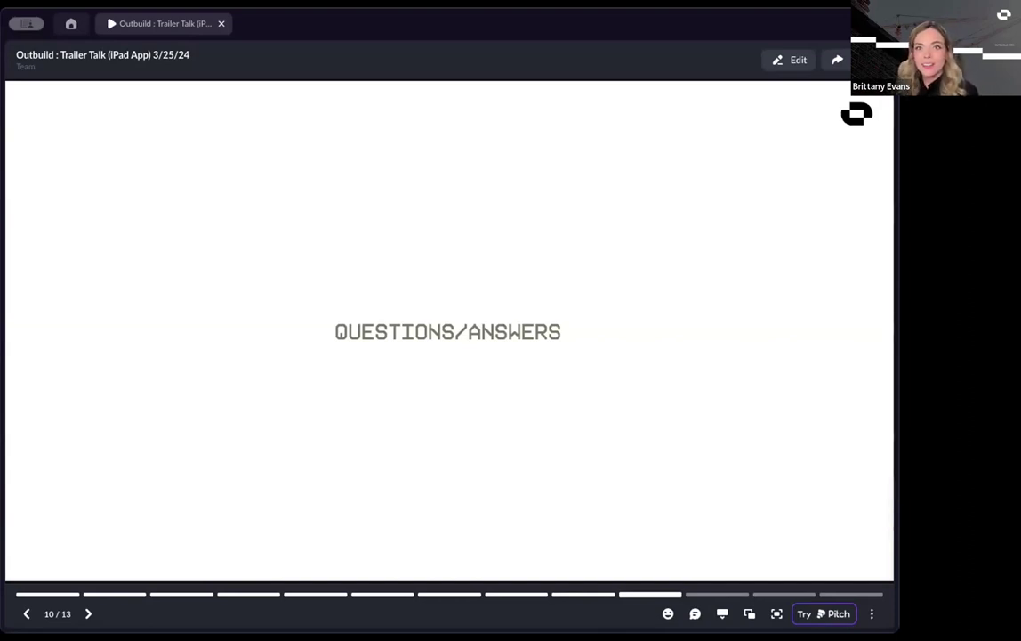
- Advance to slide 11, the poll, and later on to slide 12, the iPad Raffle
left_click(87, 613)
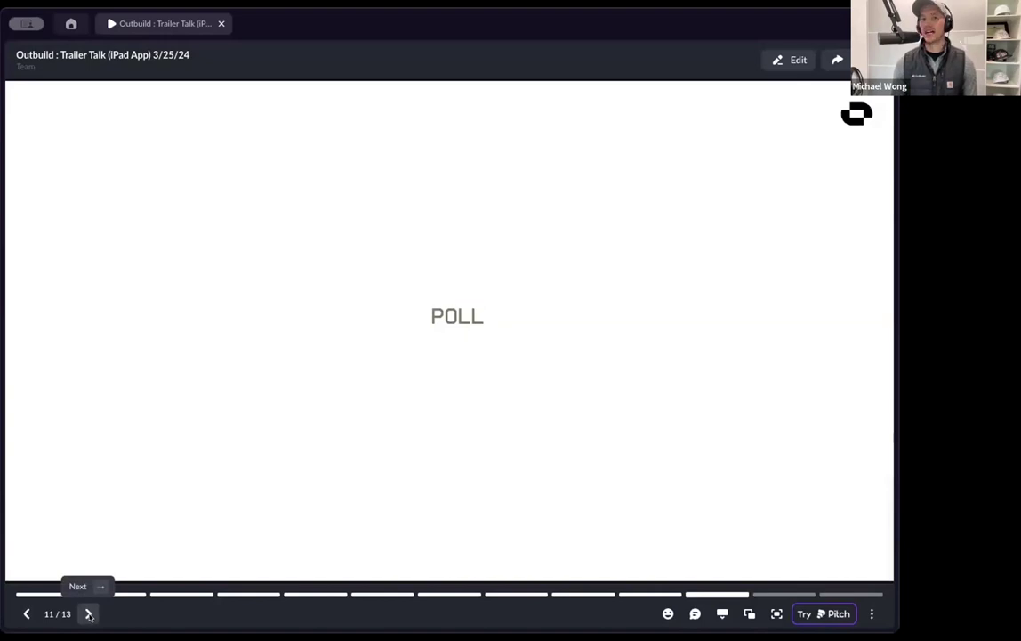
left_click(88, 613)
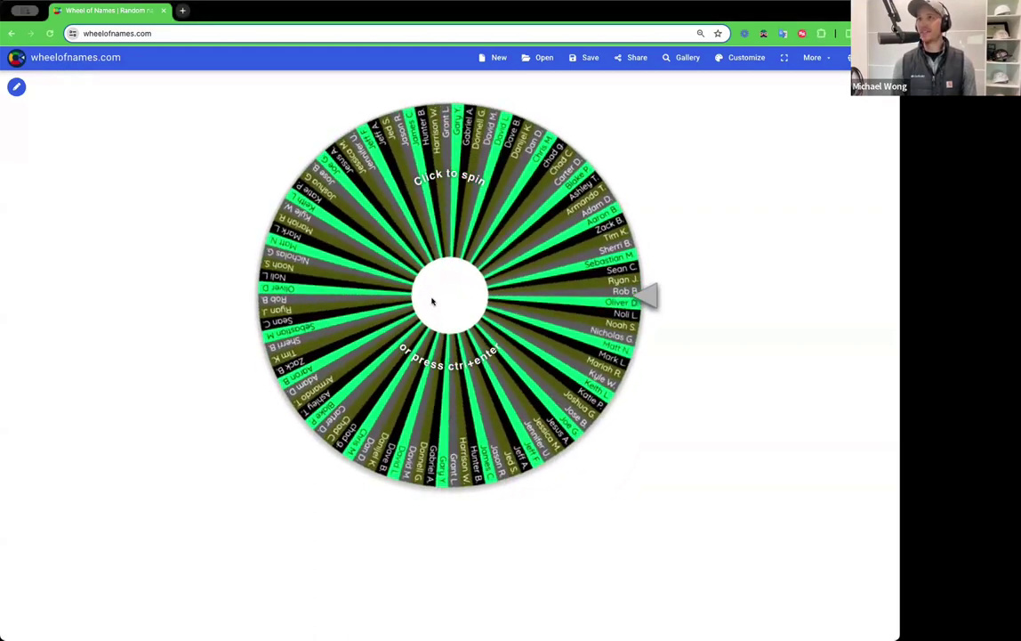
- Start the wheel of attendee names spinning for the iPad raffle draw
left_click(432, 301)
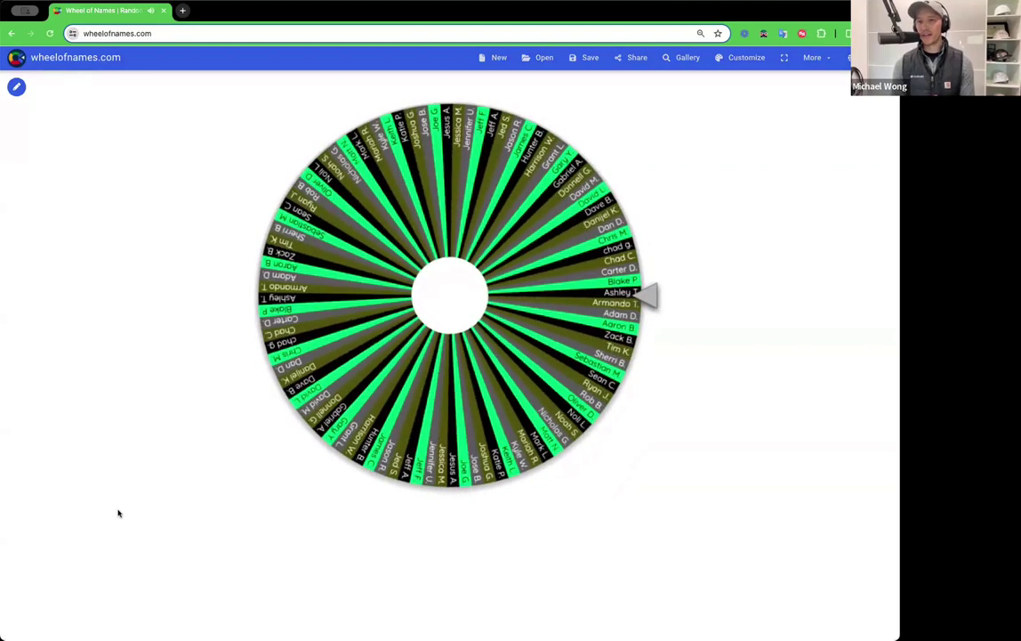